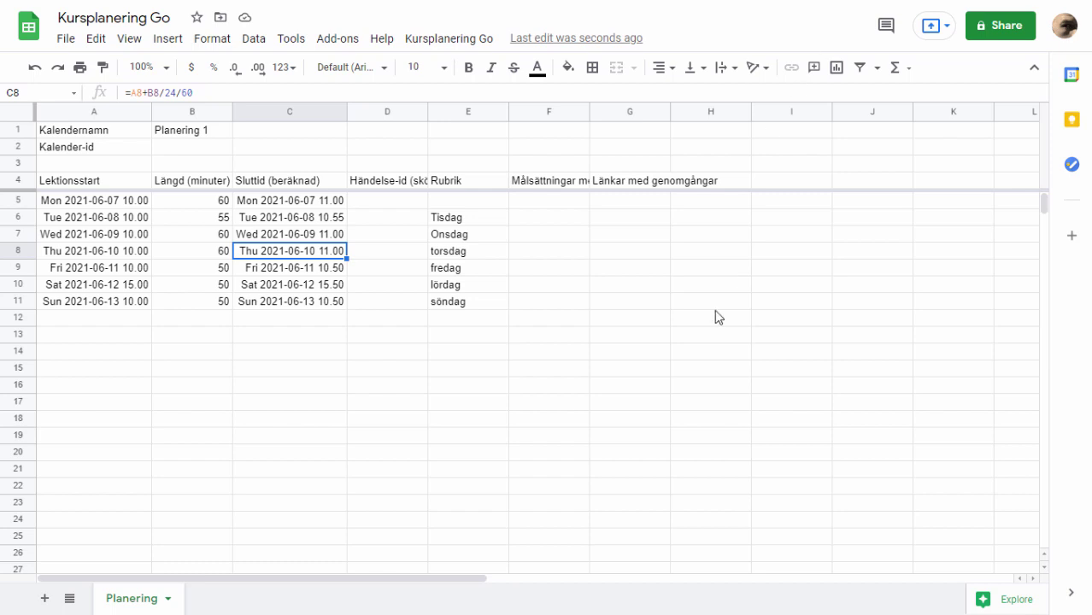
- Look at the month view in Google Calendar, and review the lesson start times and calculated end times in the planning sheet
{"action": "left_click", "coordinate": [301, 318]}
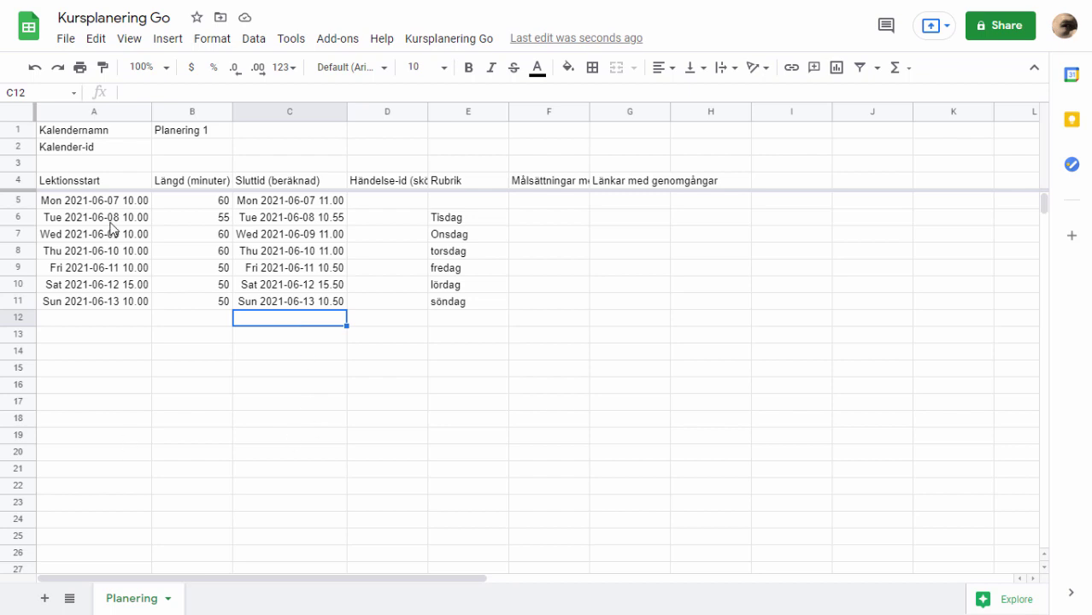
{"action": "key", "text": "ctrl+Tab"}
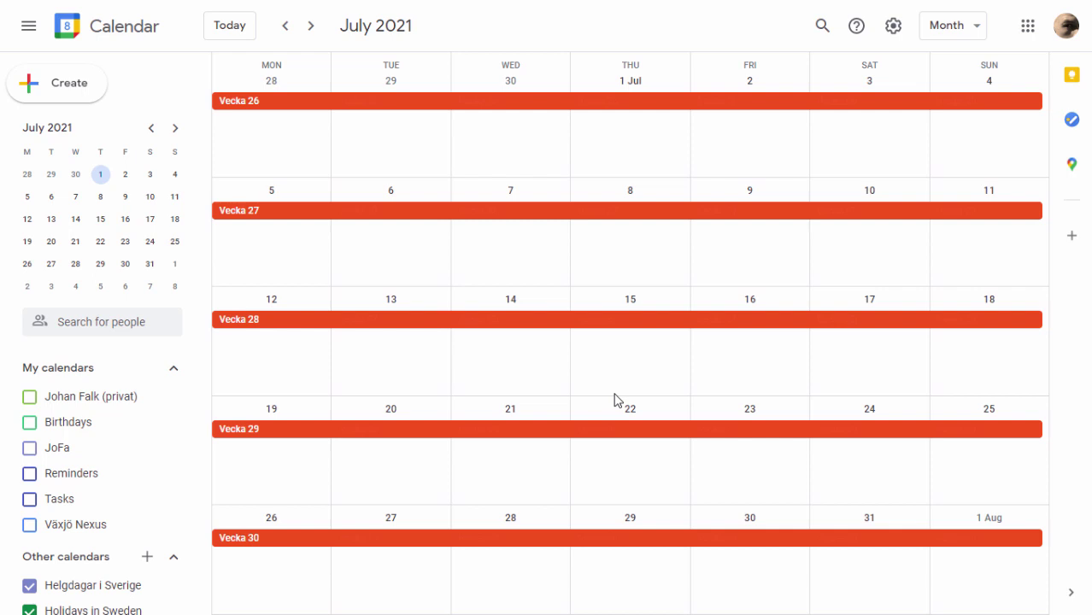
{"action": "key", "text": "ctrl+shift+Tab"}
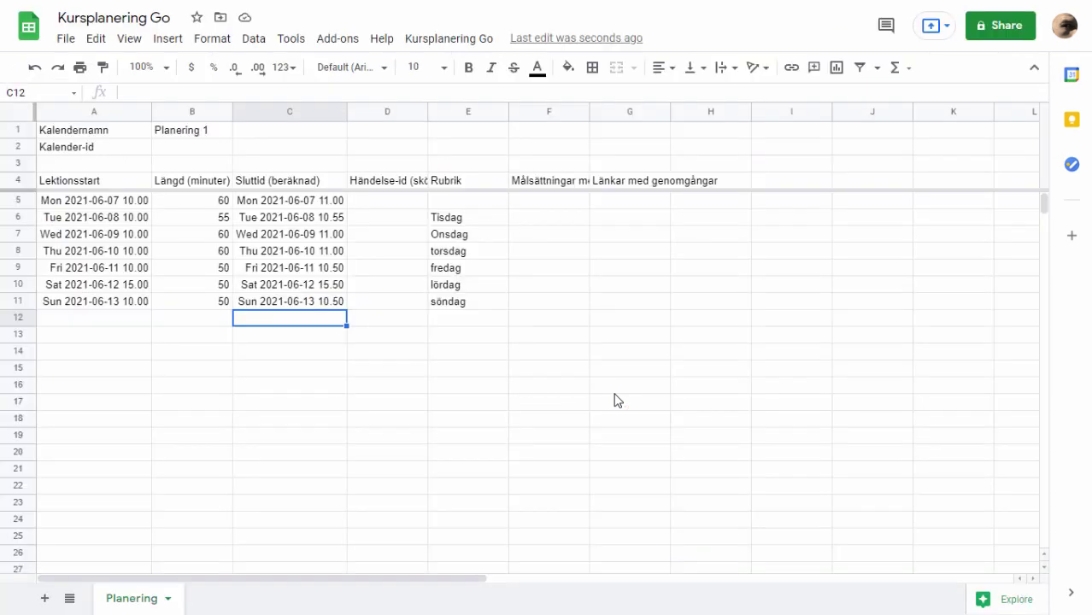
{"action": "left_click", "coordinate": [99, 236]}
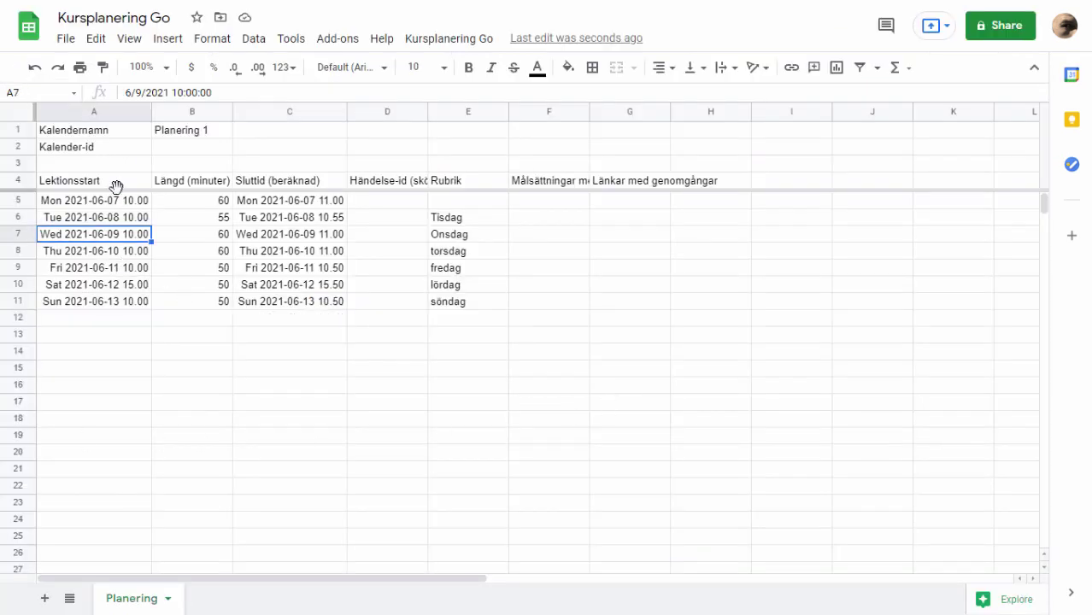
{"action": "left_click_drag", "start_coordinate": [106, 202], "coordinate": [108, 309]}
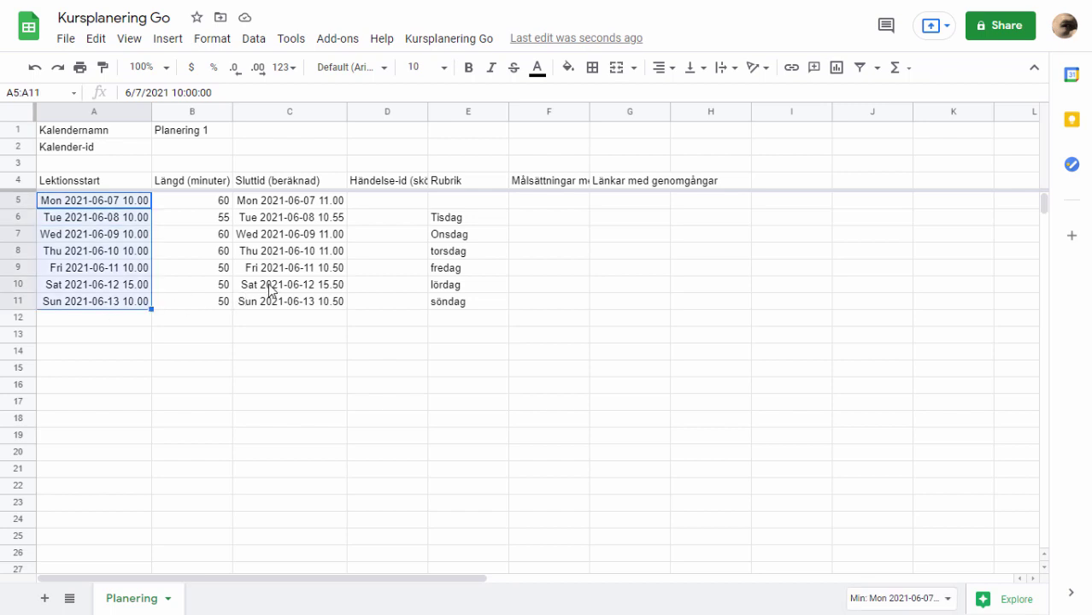
{"action": "left_click_drag", "start_coordinate": [285, 202], "coordinate": [280, 304]}
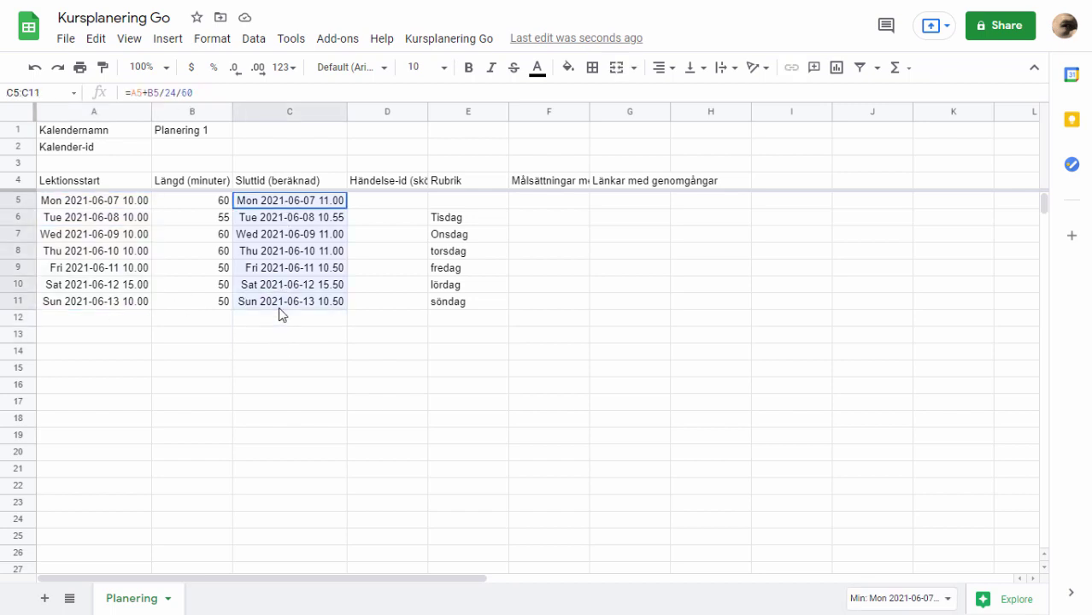
- Add a new lesson start of 2021-06-15 8:20 in cell A12, below the last lesson
{"action": "left_click", "coordinate": [111, 303]}
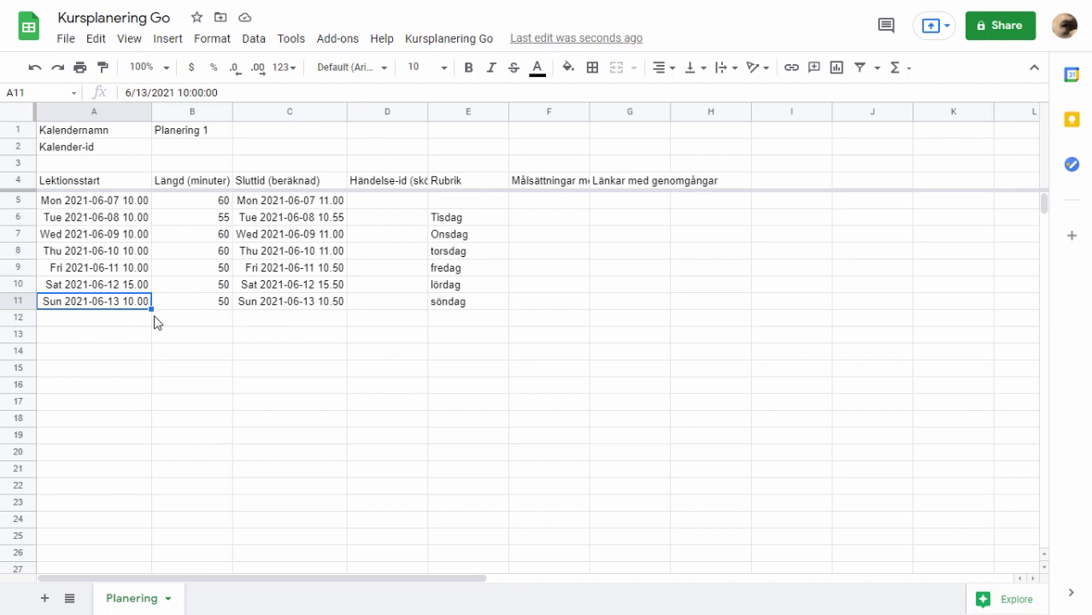
{"action": "key", "text": "Down"}
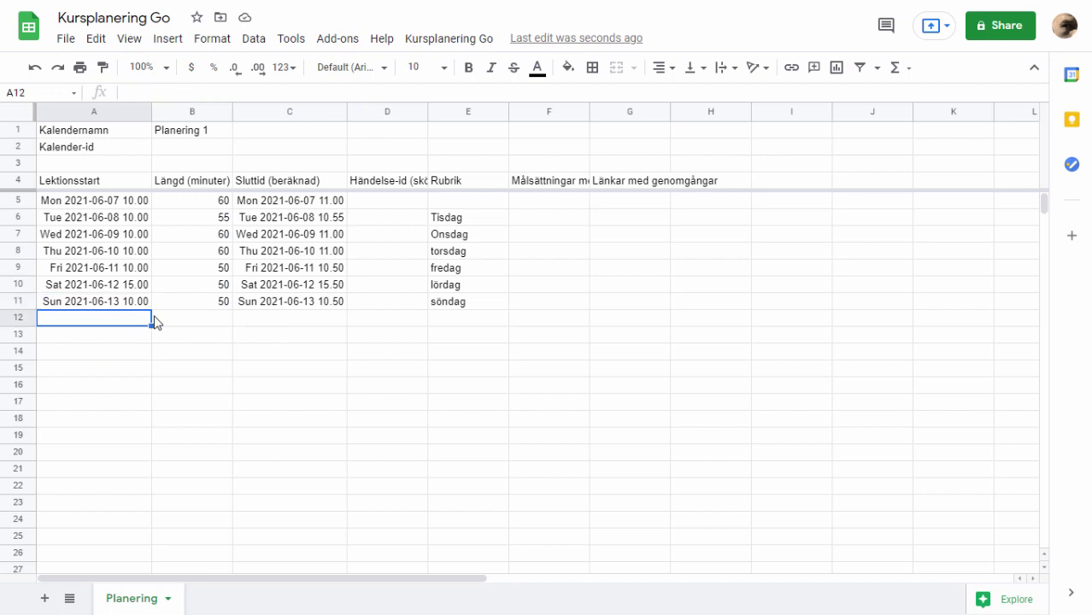
{"action": "type", "text": "2021-"}
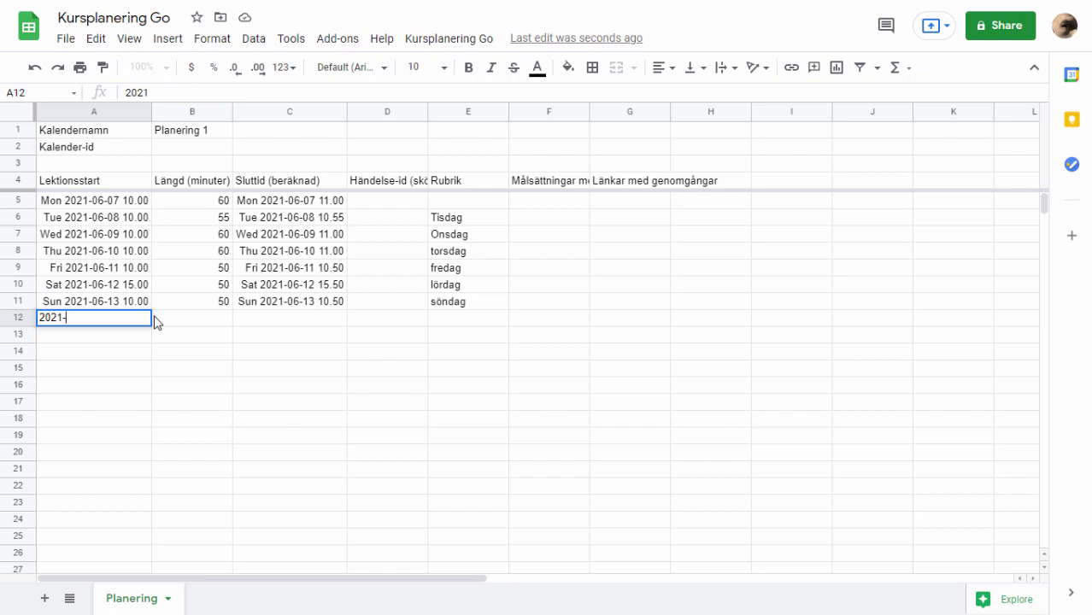
{"action": "type", "text": "06-15"}
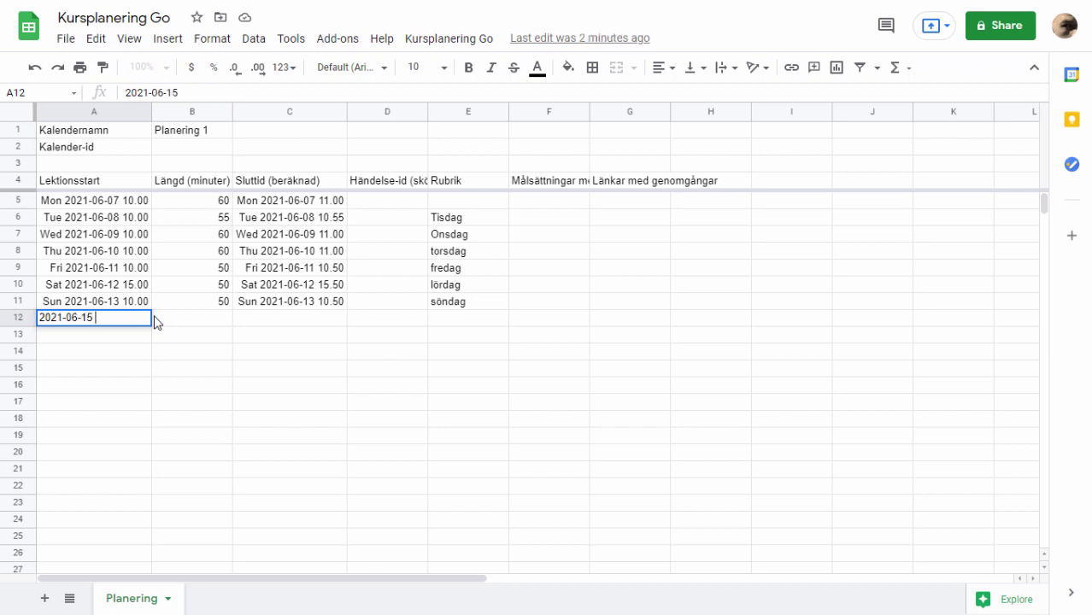
{"action": "type", "text": " 8:20"}
{"action": "key", "text": "Return"}
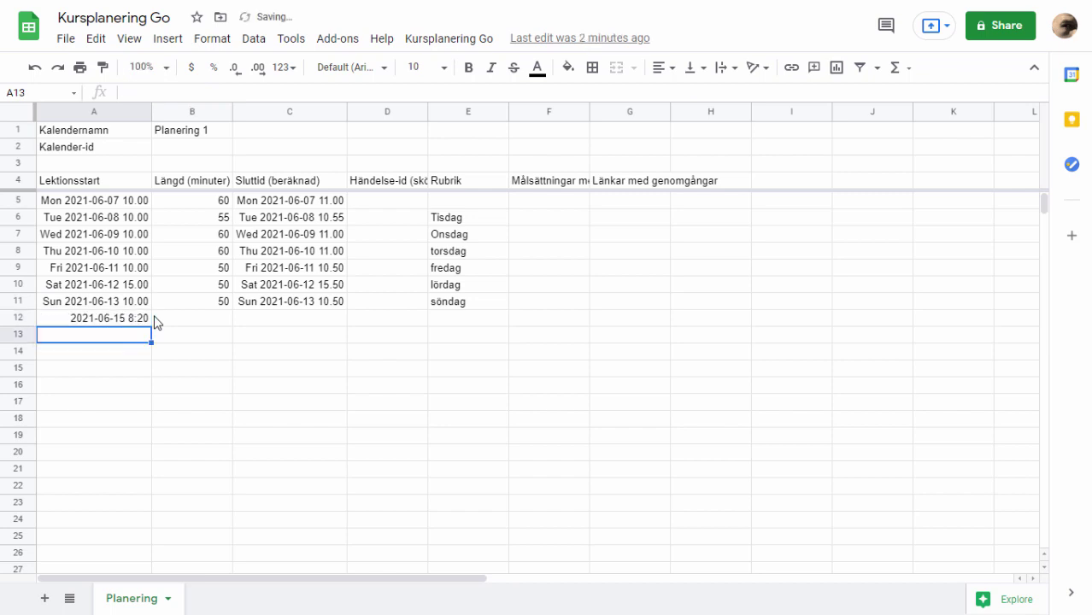
- Set the new lesson's length to 65 minutes in cell B12
{"action": "key", "text": "Up"}
{"action": "key", "text": "Right"}
{"action": "key", "text": "Left"}
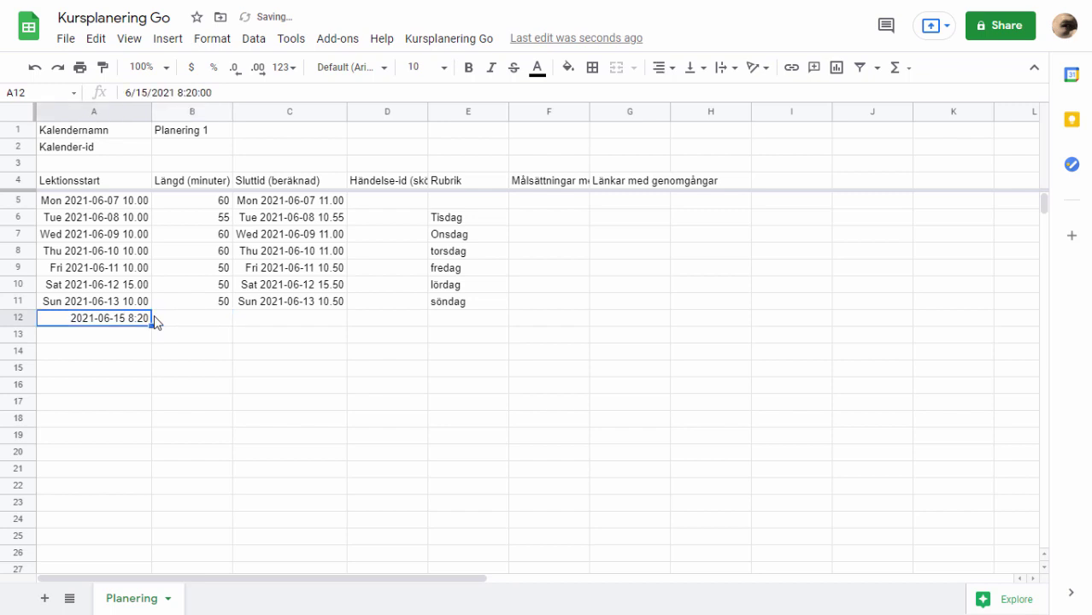
{"action": "key", "text": "Right"}
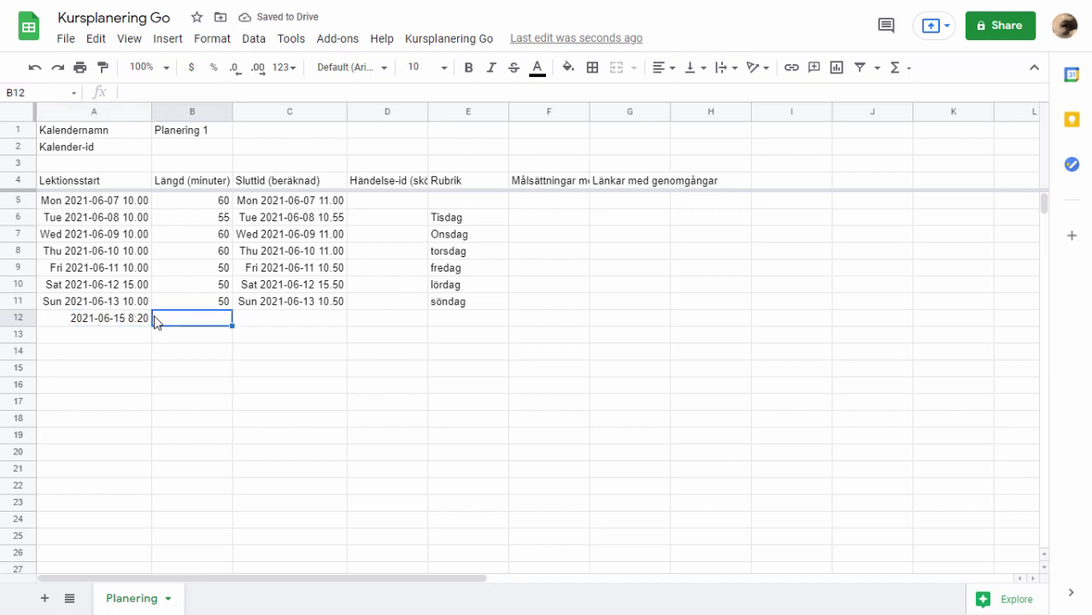
{"action": "type", "text": "65"}
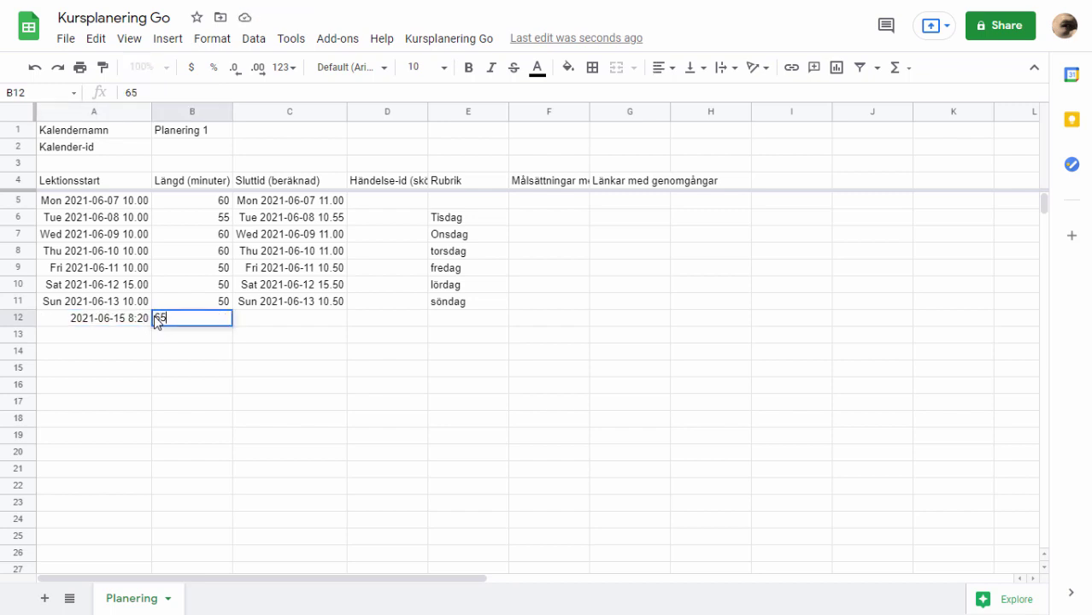
{"action": "key", "text": "Return"}
- Copy the end-time formula from cell C11 into C12 for the new lesson
{"action": "key", "text": "Right"}
{"action": "key", "text": "Up"}
{"action": "key", "text": "Up"}
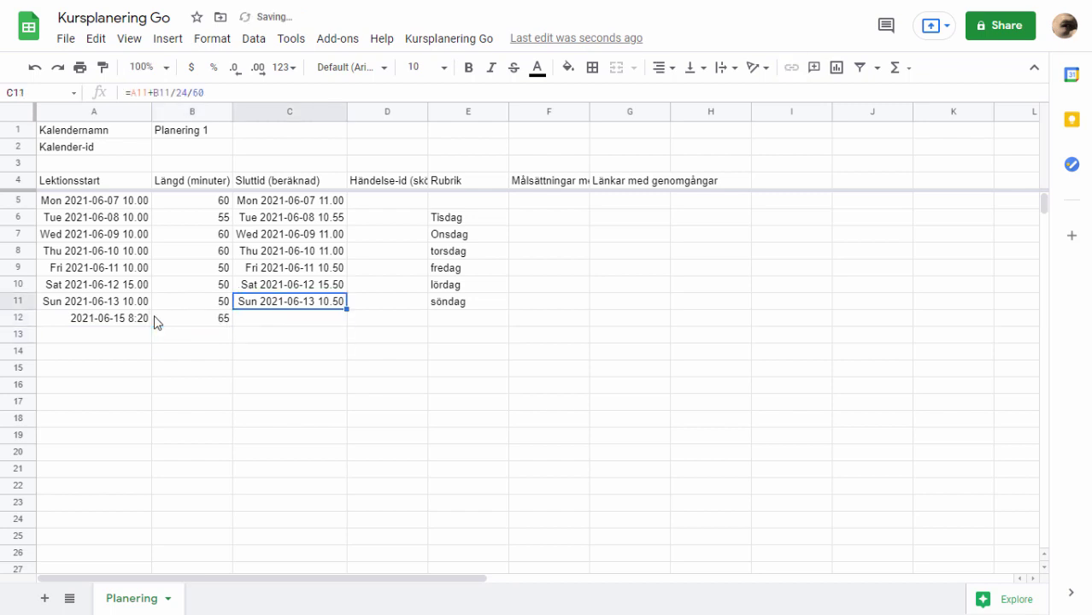
{"action": "key", "text": "ctrl+c"}
{"action": "key", "text": "Down"}
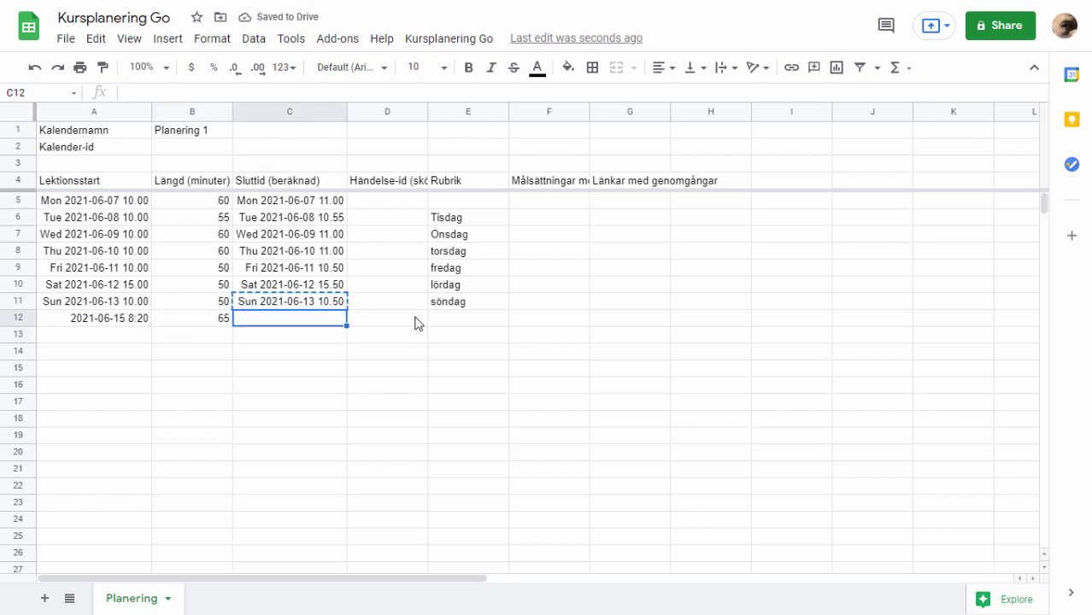
{"action": "key", "text": "ctrl+v"}
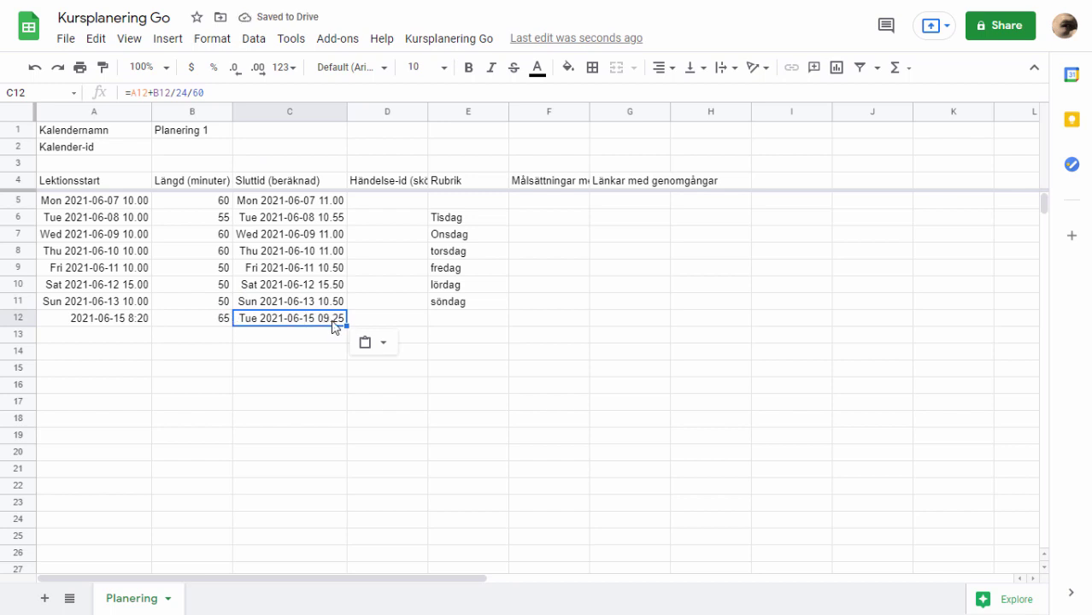
- Enter the heading "Linjära ekvationssystem: substitutionsmetoden" for the new lesson in cell E12, leaving the script-managed event ID column empty
{"action": "left_click", "coordinate": [471, 320]}
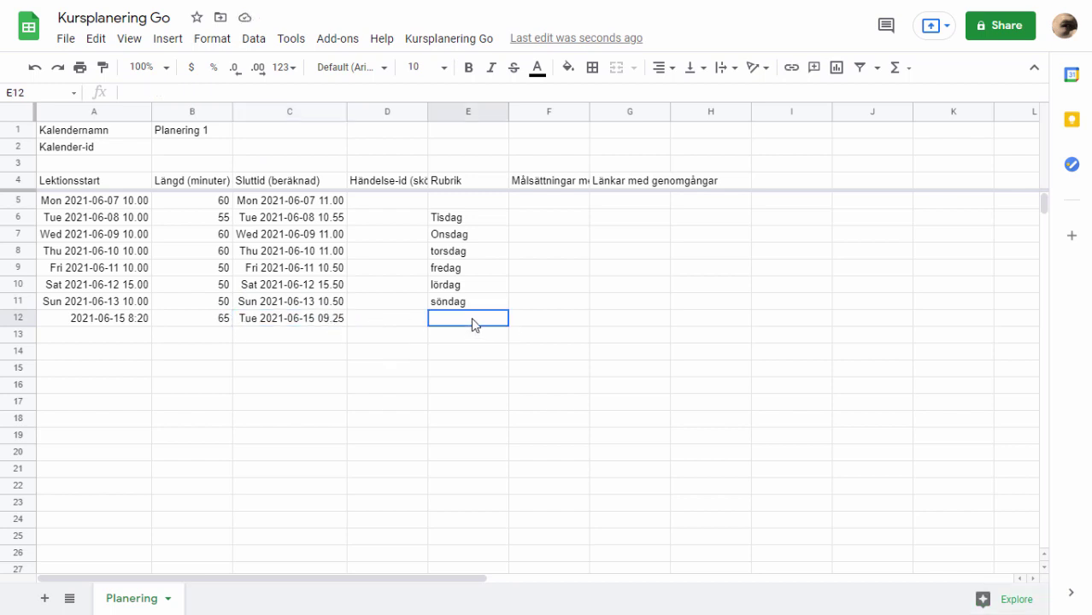
{"action": "left_click_drag", "start_coordinate": [384, 203], "coordinate": [403, 321]}
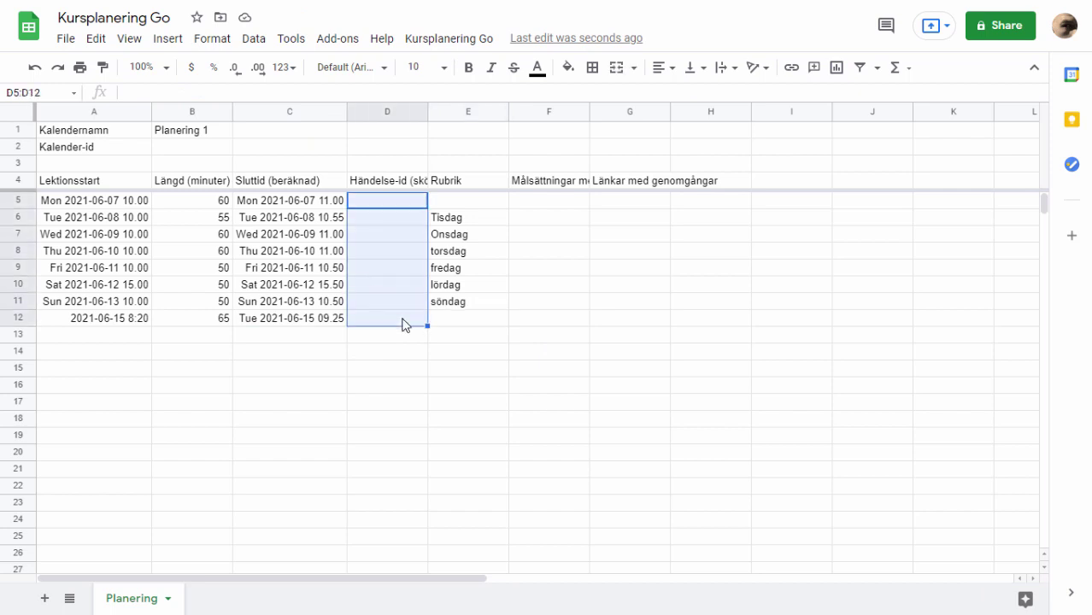
{"action": "left_click", "coordinate": [389, 182]}
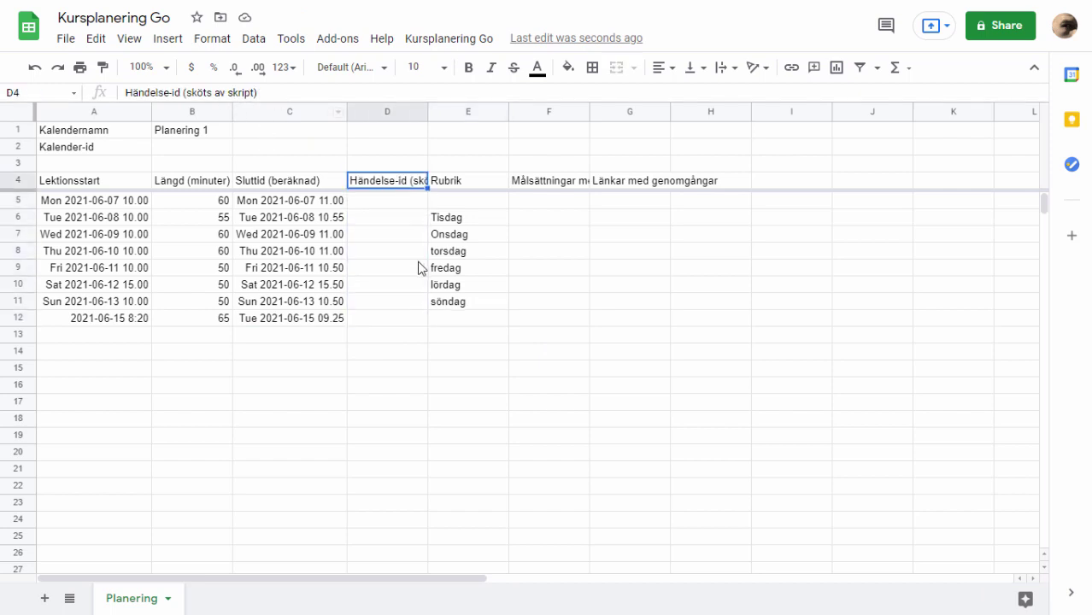
{"action": "left_click", "coordinate": [470, 319]}
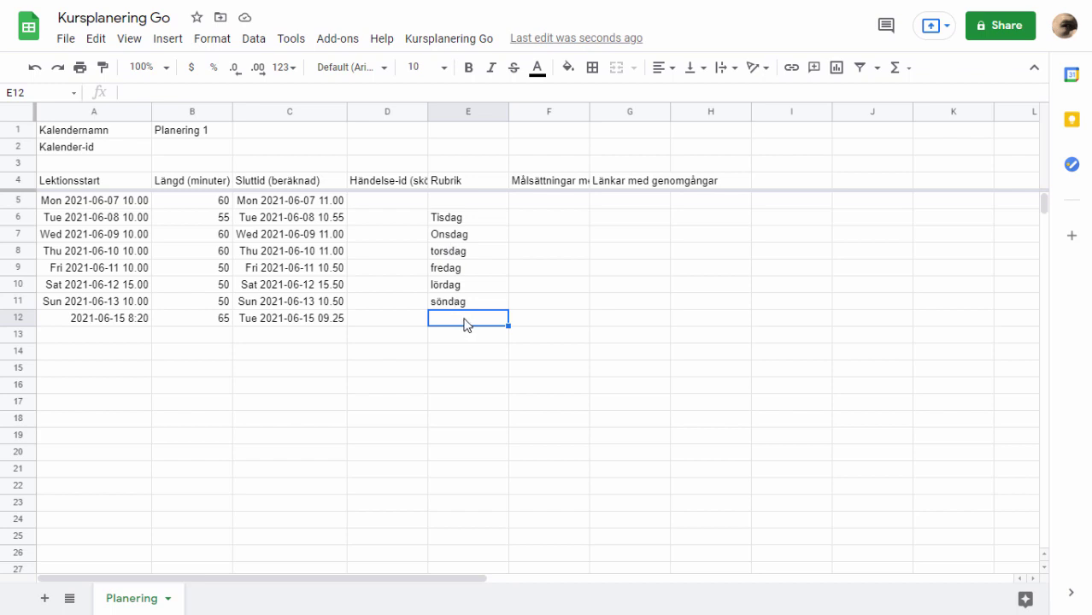
{"action": "type", "text": "Linjära ekvationssystem"}
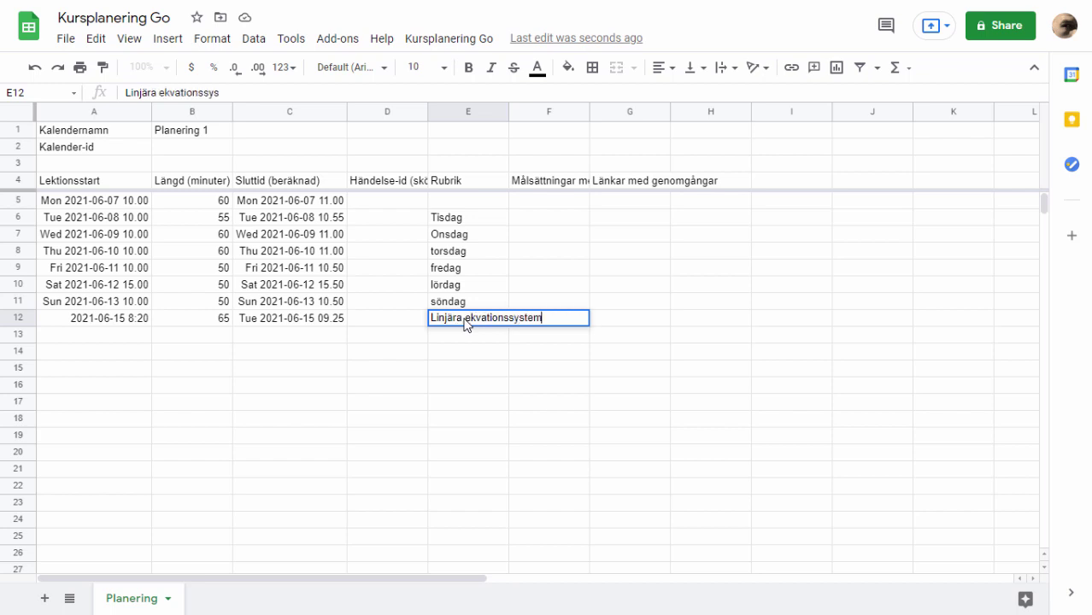
{"action": "type", "text": ": substitution"}
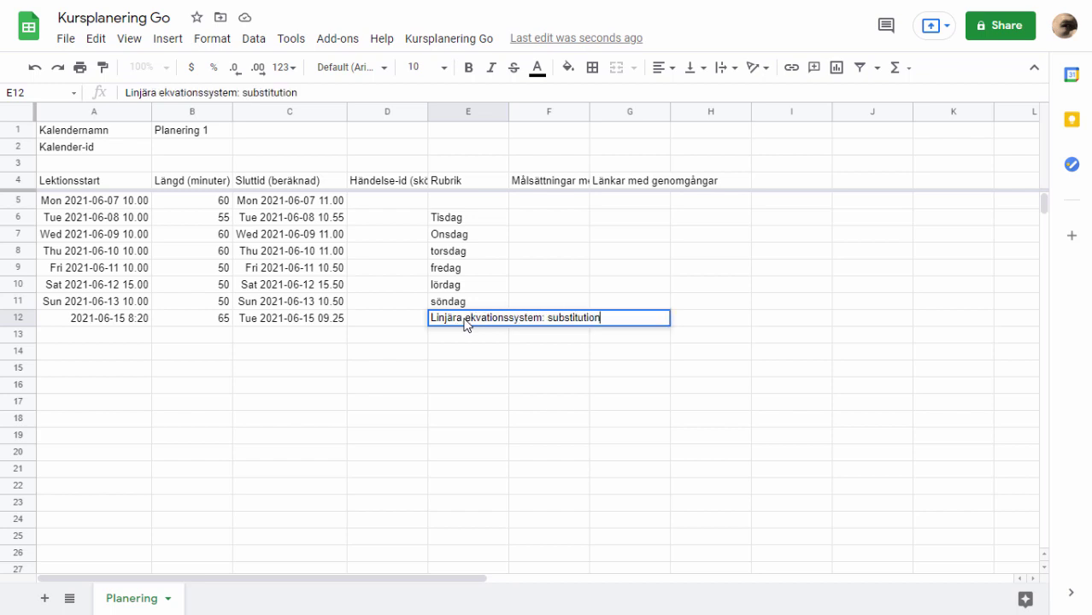
{"action": "type", "text": "smetoden"}
{"action": "key", "text": "Tab"}
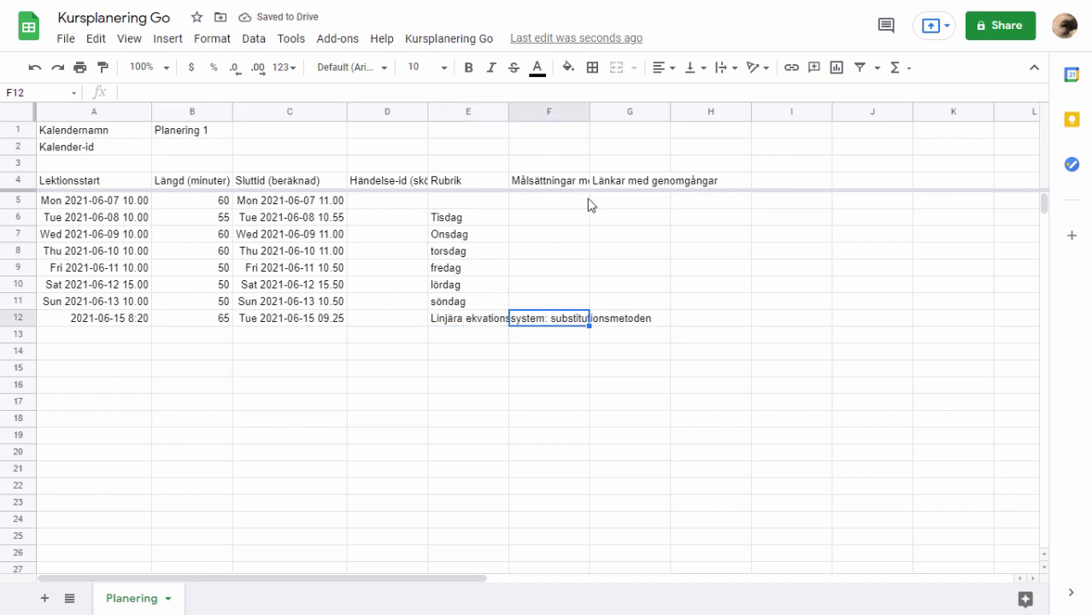
- Write "Efter den här lektionen ska du..." as the first line of the new lesson's objectives in cell F12
{"action": "left_click", "coordinate": [559, 185]}
{"action": "left_click", "coordinate": [613, 184]}
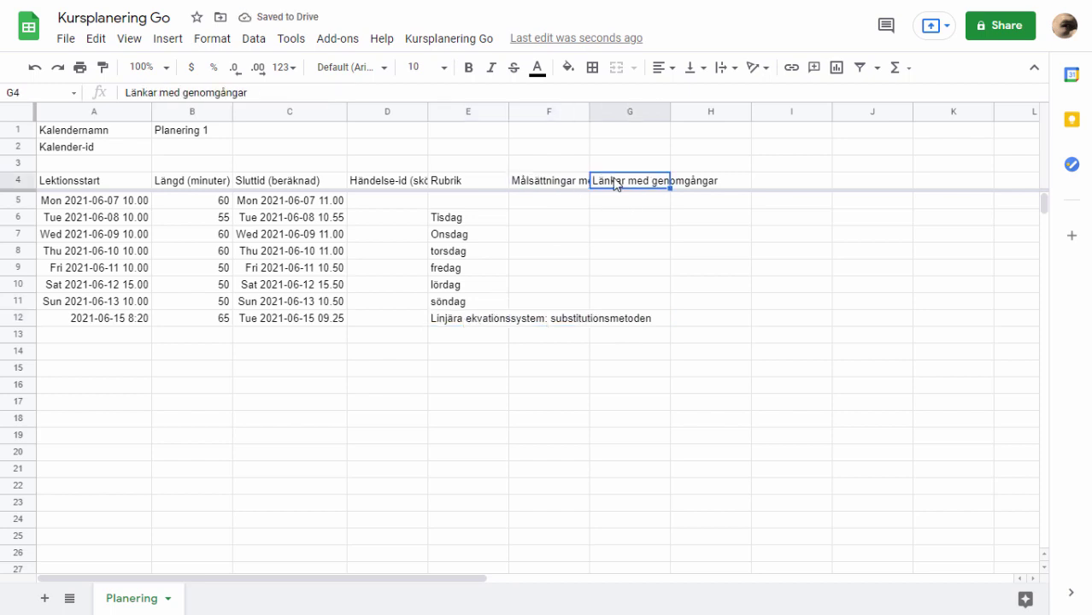
{"action": "left_click", "coordinate": [553, 185]}
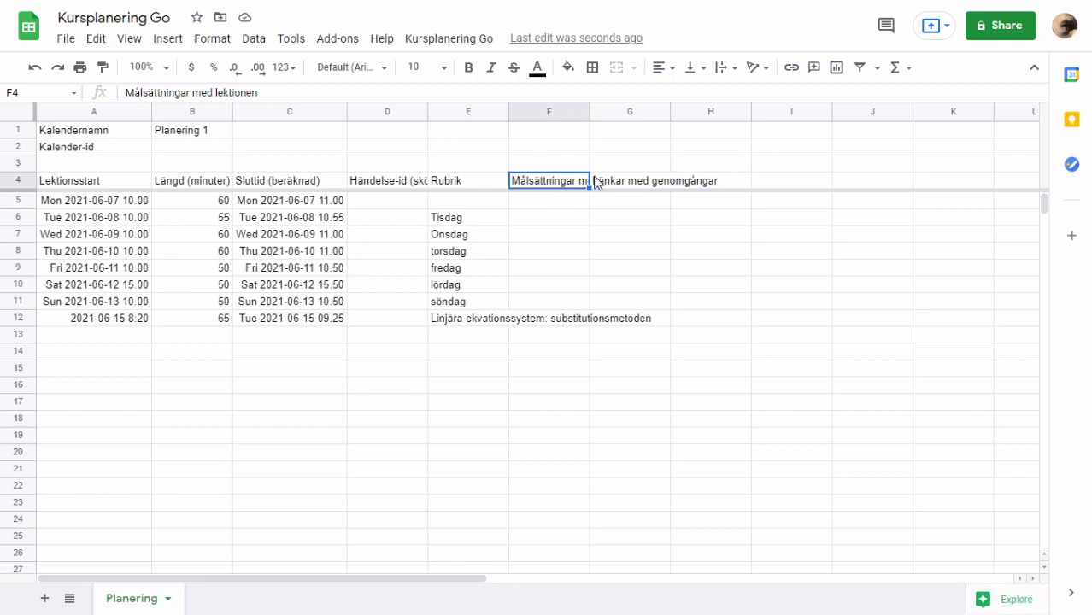
{"action": "left_click", "coordinate": [625, 184]}
{"action": "left_click", "coordinate": [562, 319]}
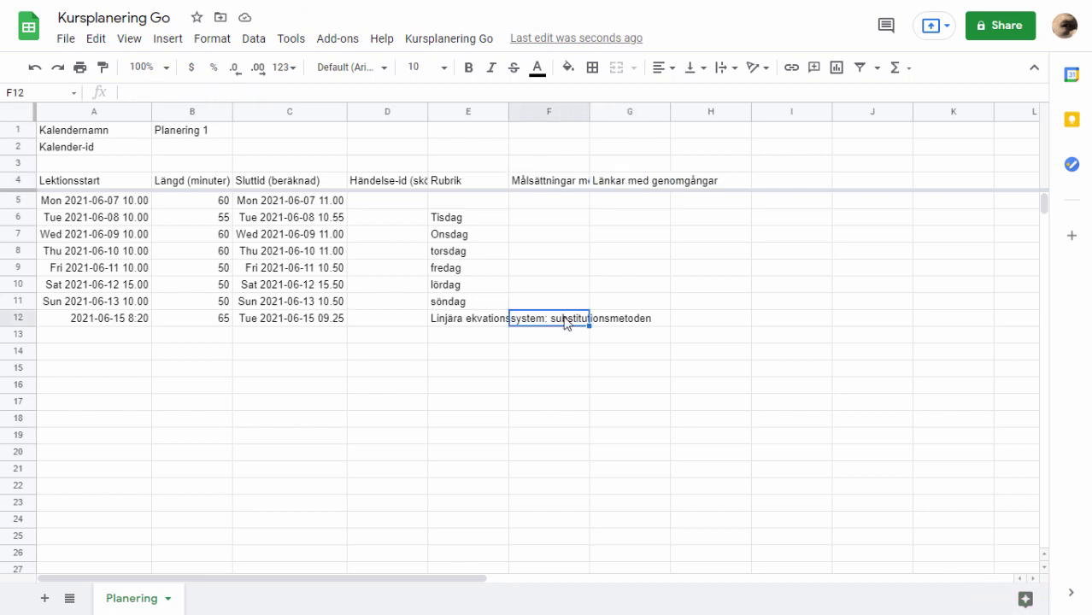
{"action": "type", "text": "Efter den här lektoinen"}
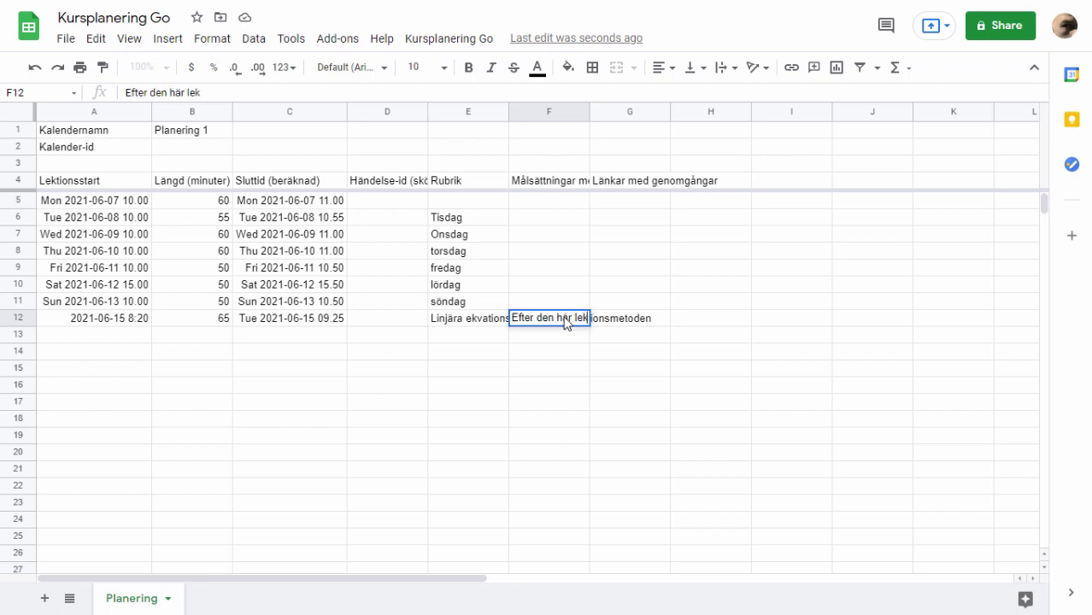
{"action": "key", "text": "BackSpace"}
{"action": "key", "text": "BackSpace"}
{"action": "key", "text": "BackSpace"}
{"action": "key", "text": "BackSpace"}
{"action": "key", "text": "BackSpace"}
{"action": "key", "text": "BackSpace"}
{"action": "type", "text": "ion"}
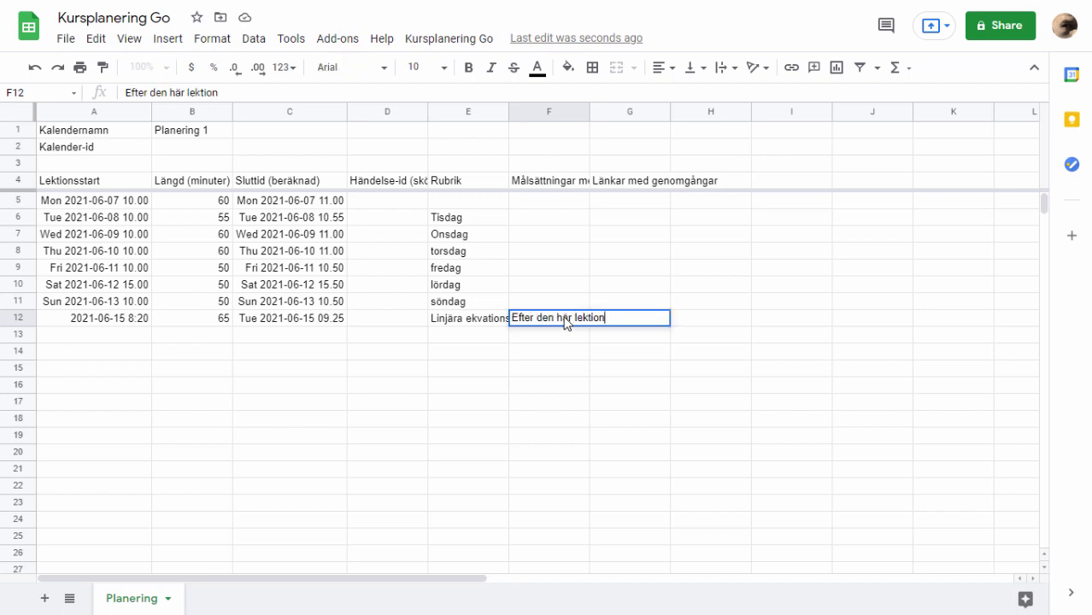
{"action": "type", "text": "en ska du..."}
- Add the lines "* ett..." and "* två..." below the introductory objectives line in the same cell
{"action": "key", "text": "alt+Return"}
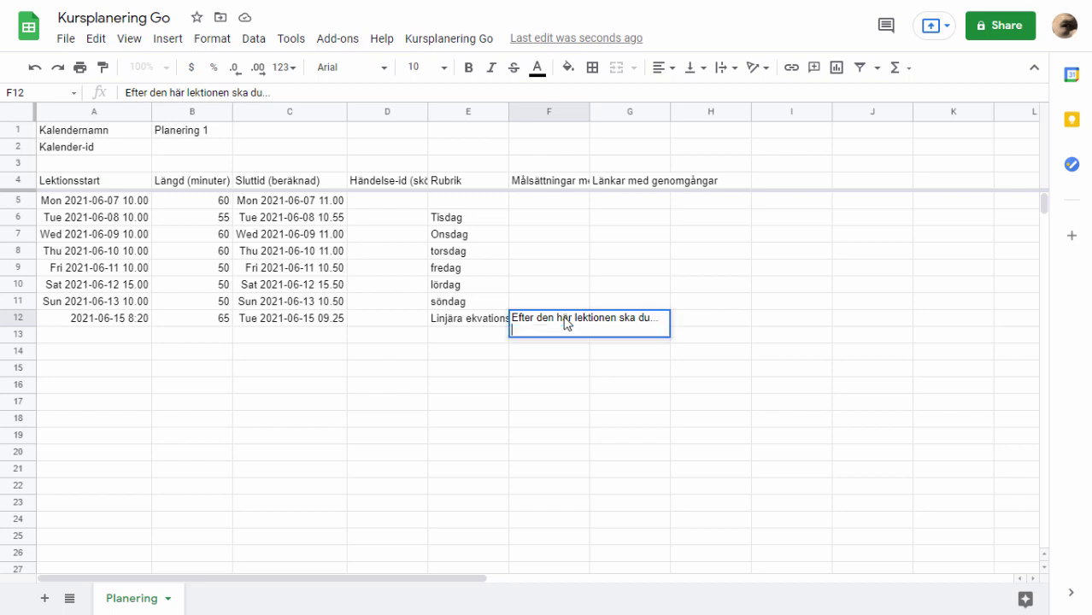
{"action": "type", "text": "* ett..."}
{"action": "key", "text": "alt+Return"}
{"action": "type", "text": "*"}
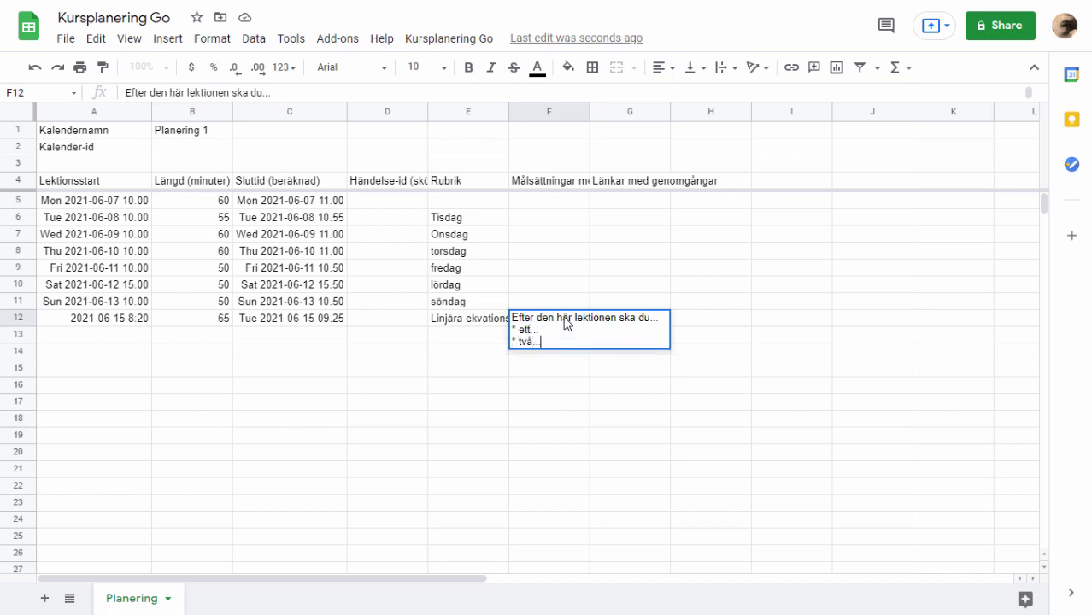
{"action": "type", "text": " två..."}
{"action": "key", "text": "Return"}
- Enter "Länkar finns här..." in the new lesson's links column, cell G12
{"action": "key", "text": "Up"}
{"action": "key", "text": "Right"}
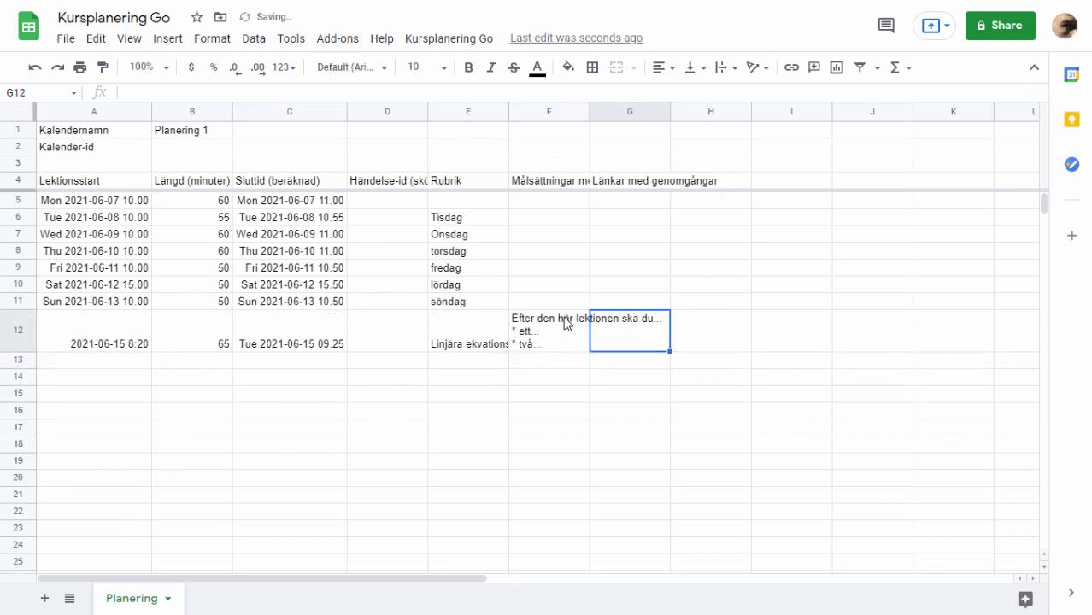
{"action": "type", "text": "Länkar vi"}
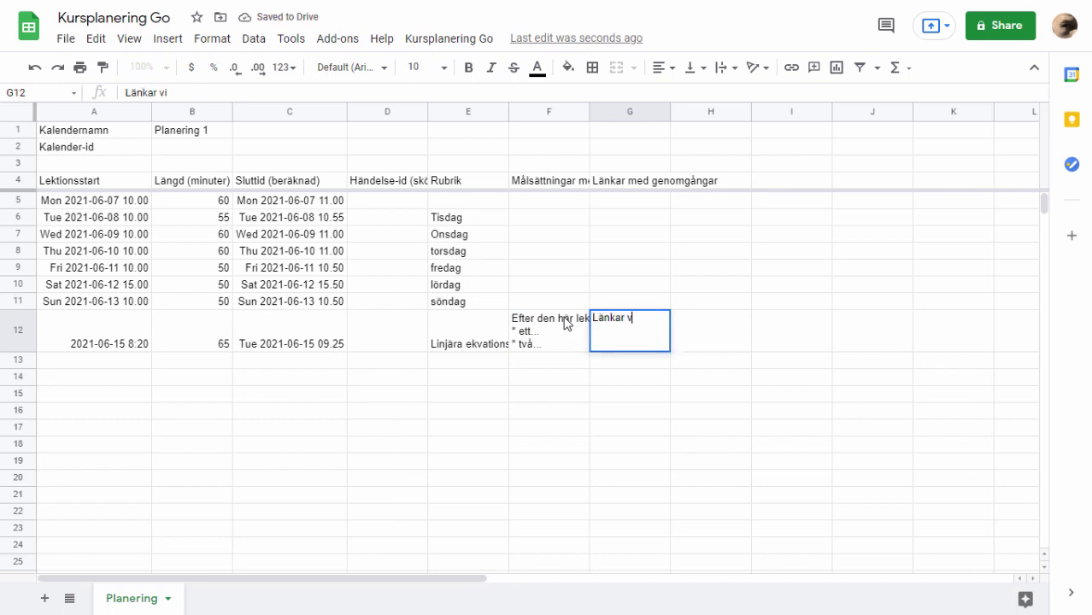
{"action": "key", "text": "BackSpace"}
{"action": "type", "text": "finns här..."}
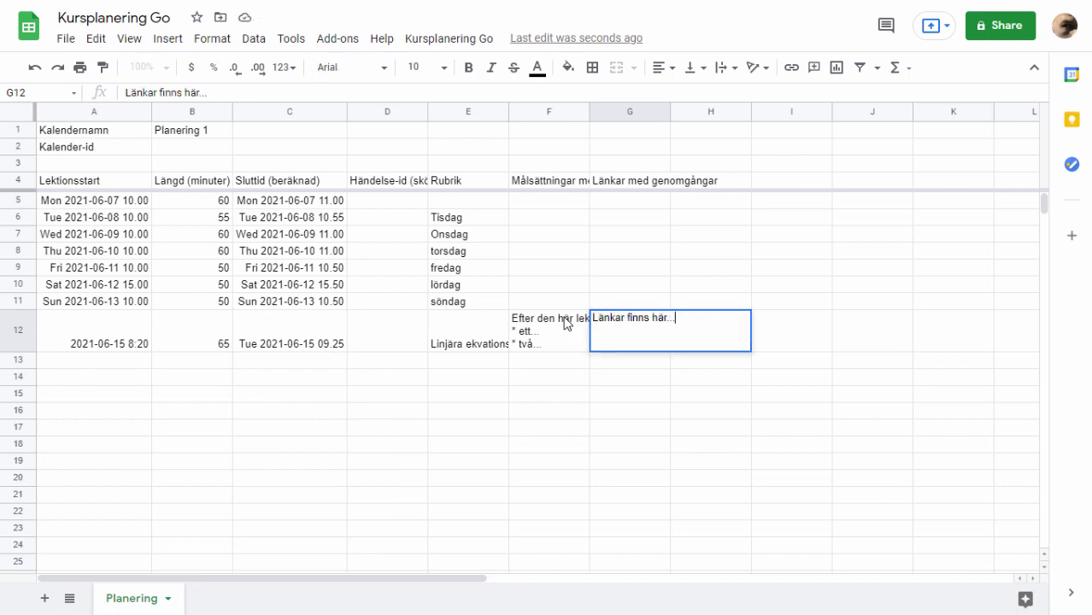
{"action": "key", "text": "Return"}
{"action": "key", "text": "Up"}
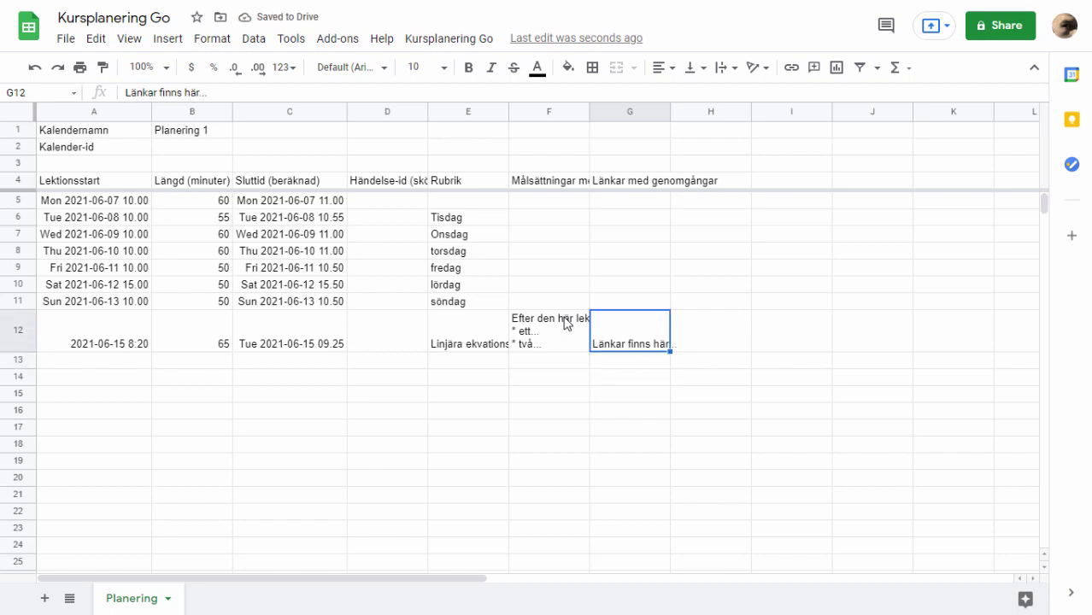
- Create calendar events for the lessons in rows 8 to 12 with the script's Skapa/uppdatera valda kalenderhändelser command and acknowledge its message
{"action": "left_click", "coordinate": [468, 335]}
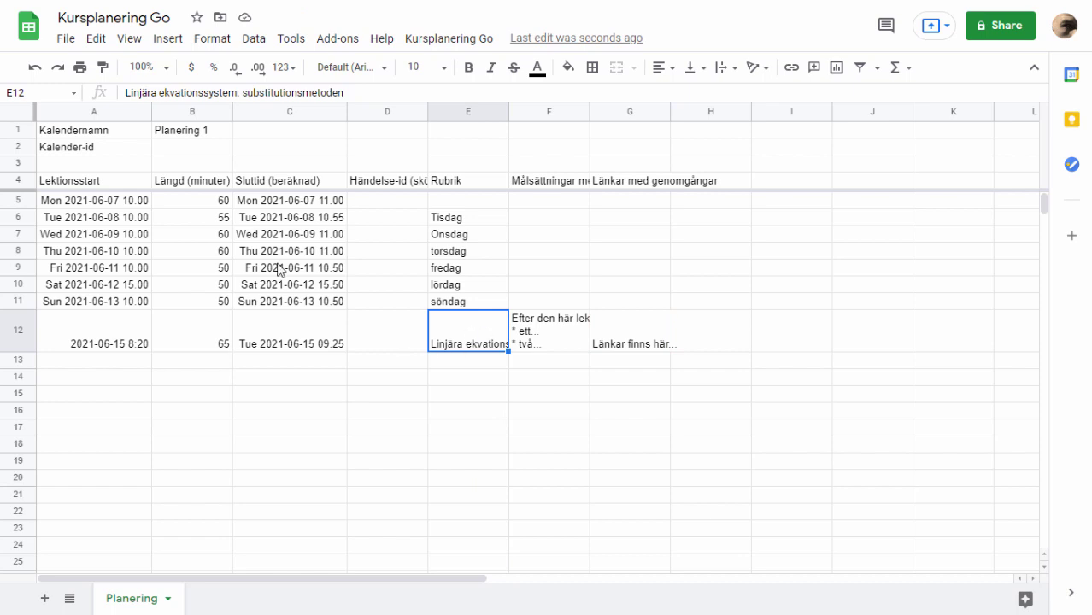
{"action": "left_click_drag", "start_coordinate": [286, 234], "coordinate": [409, 346]}
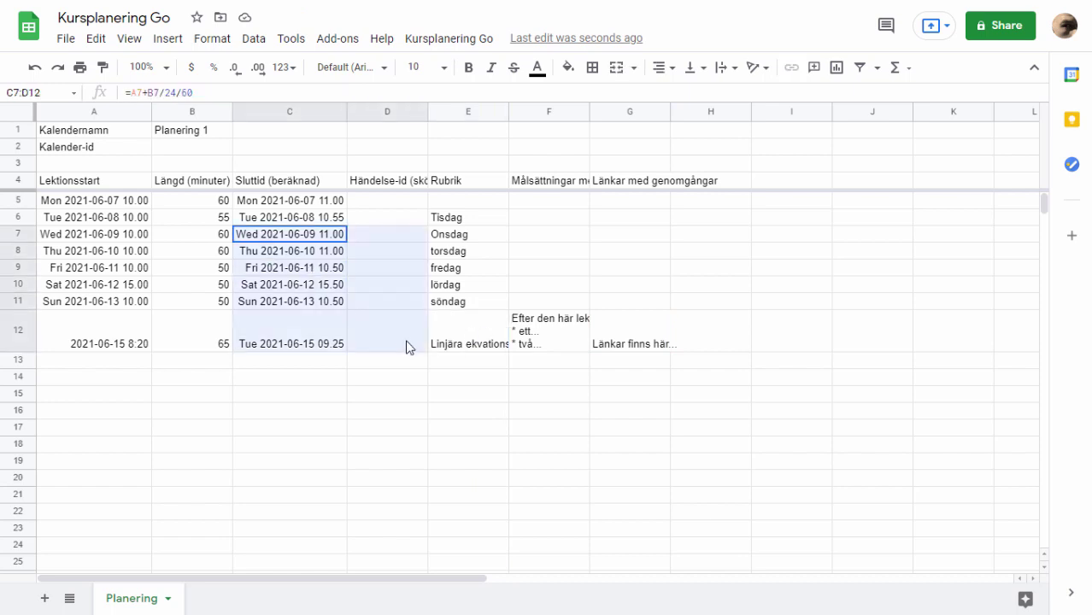
{"action": "left_click", "coordinate": [218, 335]}
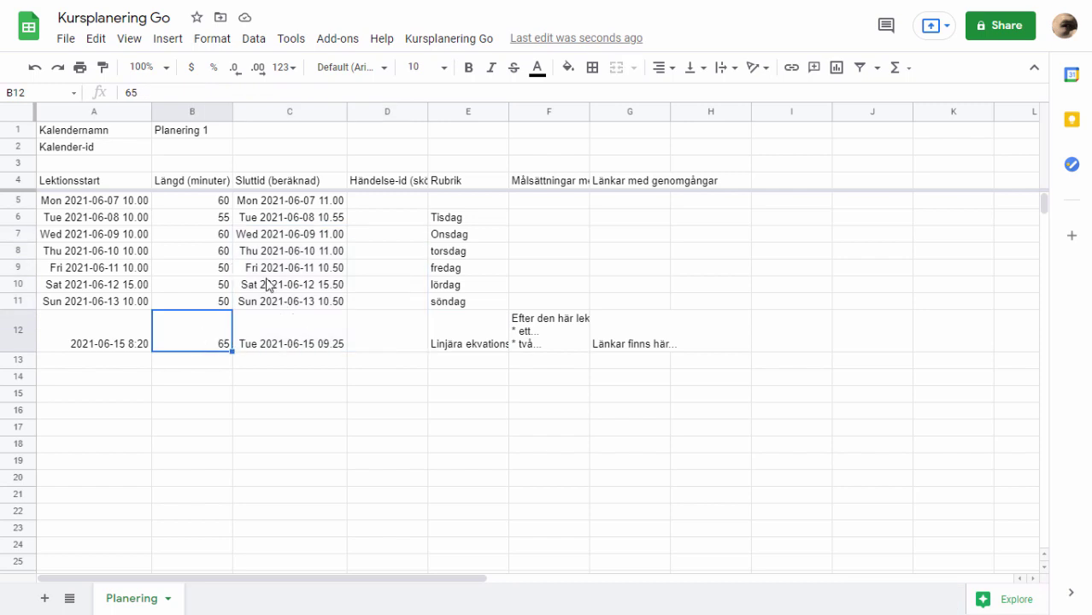
{"action": "left_click_drag", "start_coordinate": [209, 251], "coordinate": [312, 344]}
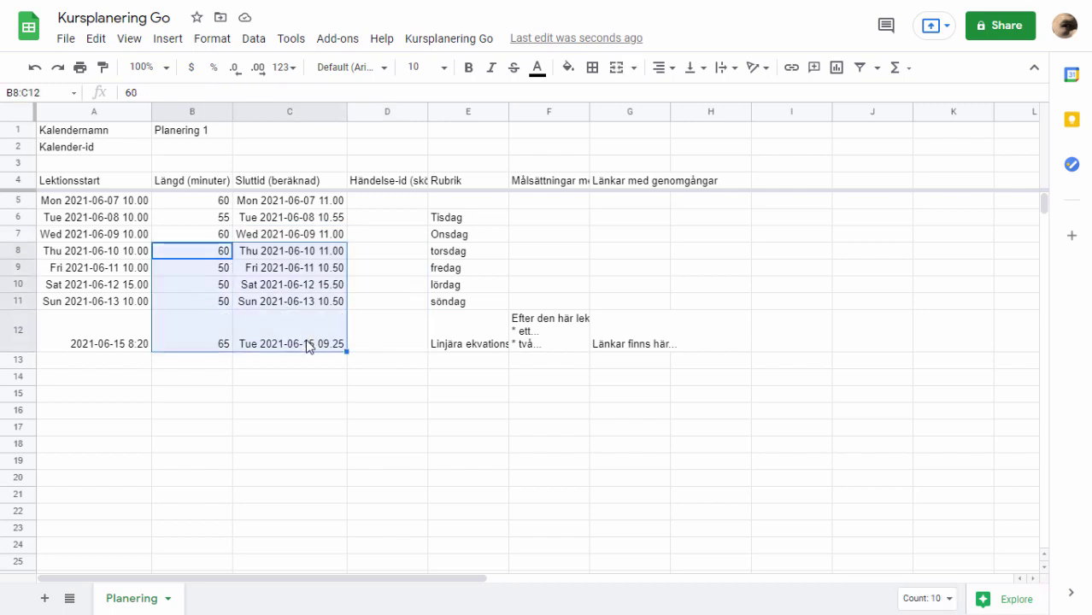
{"action": "left_click", "coordinate": [445, 43]}
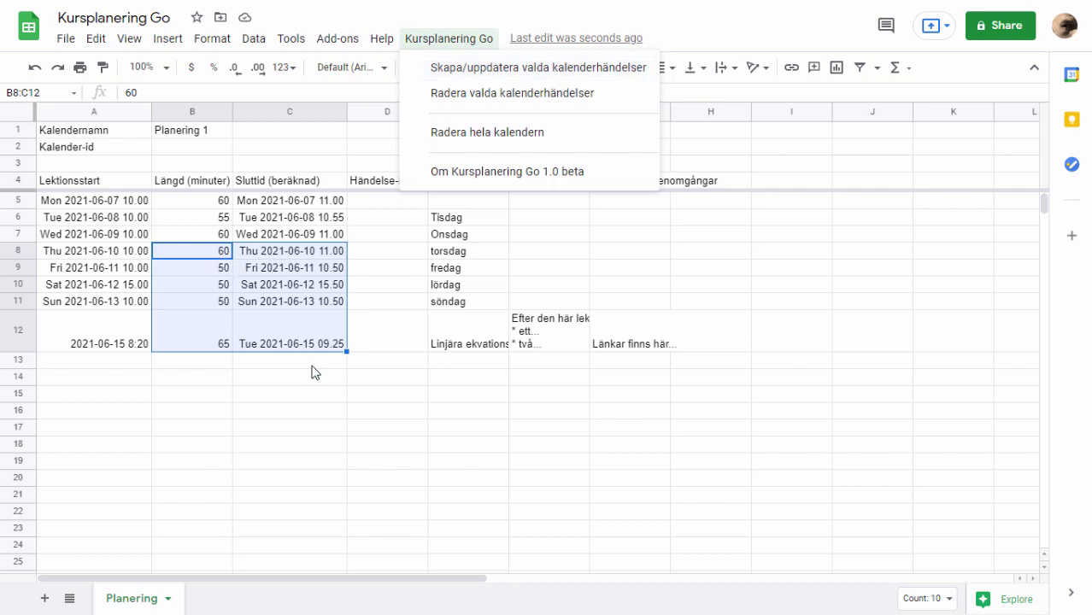
{"action": "left_click", "coordinate": [496, 74]}
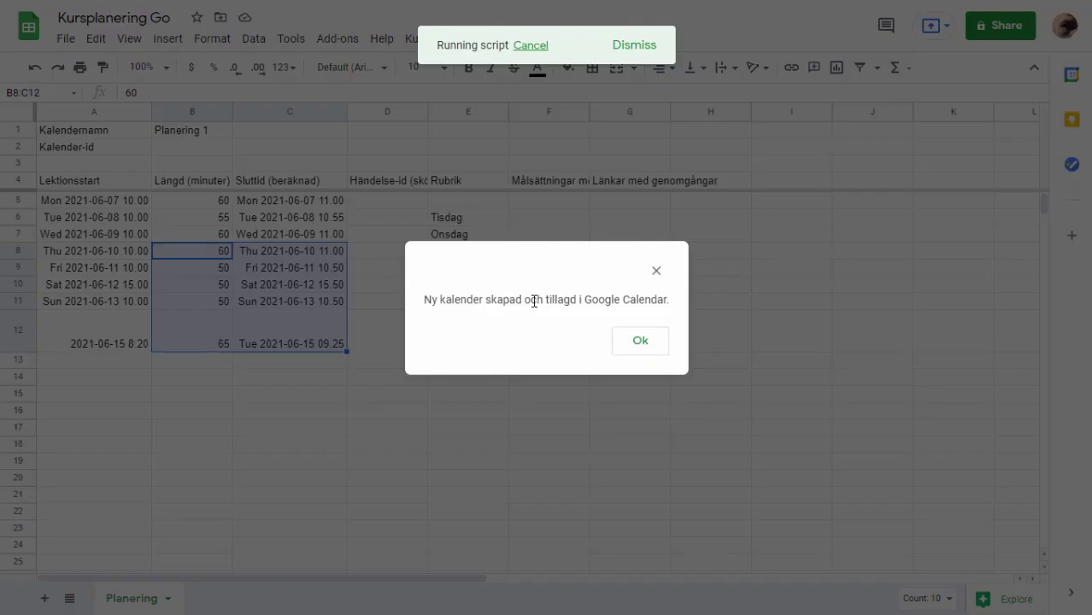
{"action": "left_click_drag", "start_coordinate": [471, 294], "coordinate": [589, 317]}
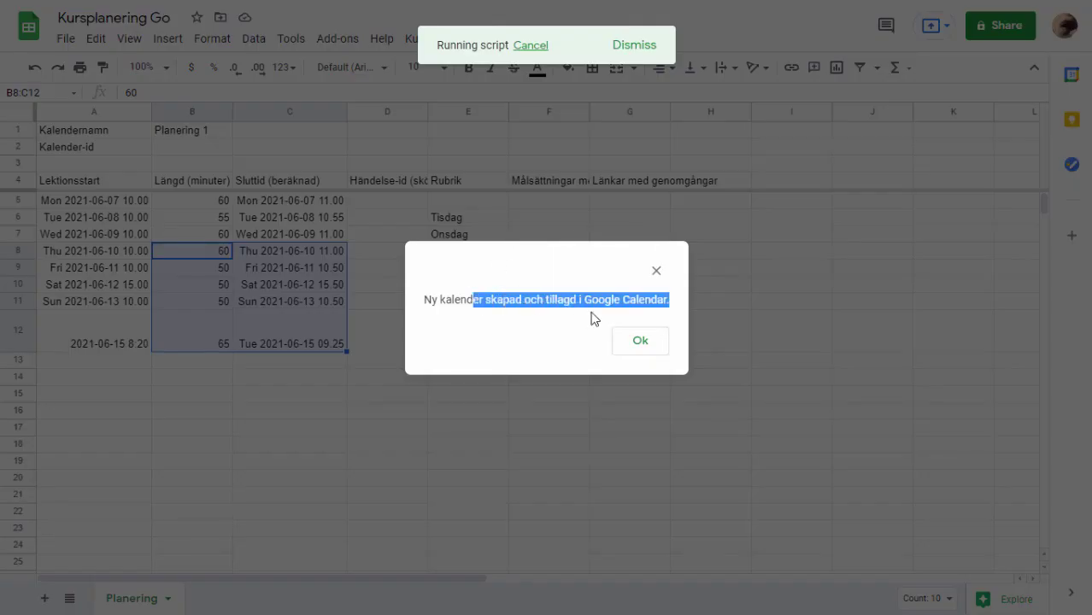
{"action": "left_click", "coordinate": [643, 342]}
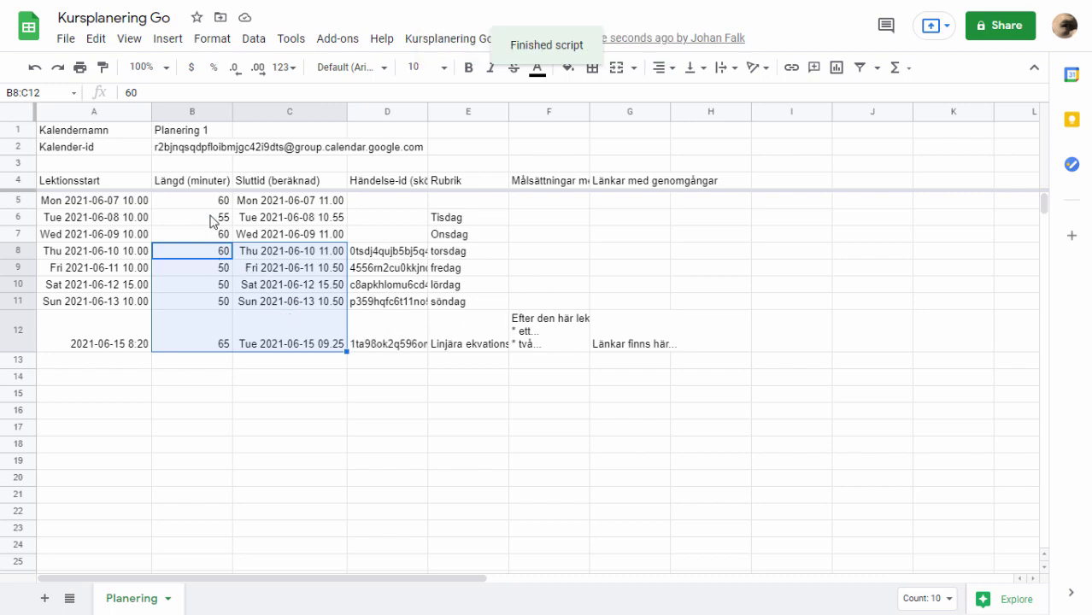
- Inspect the generated calendar ID in cell B2 and the event ID of the lesson in row 12
{"action": "left_click", "coordinate": [179, 149]}
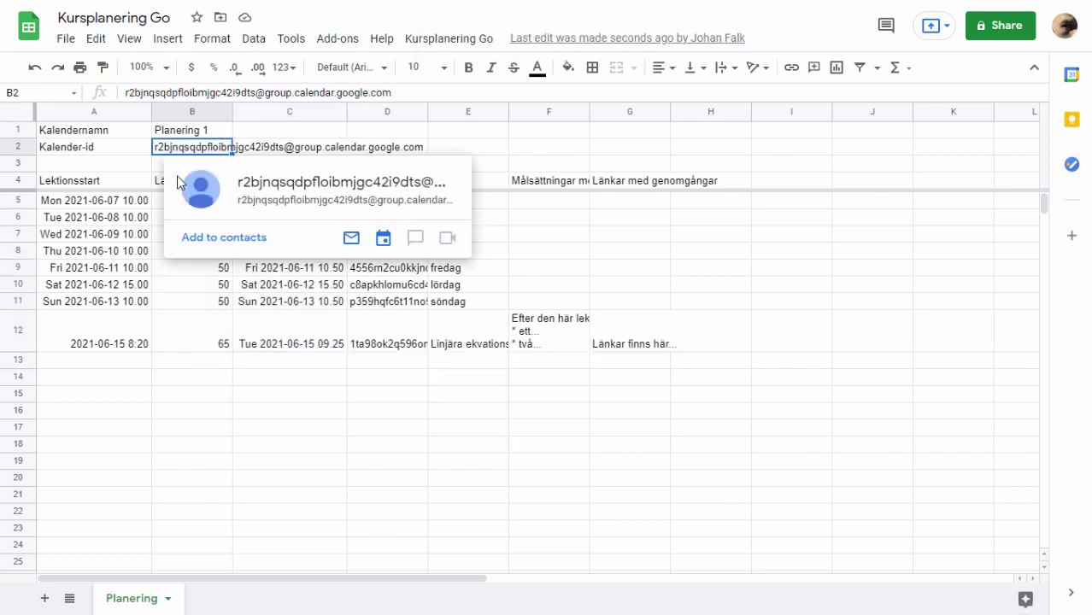
{"action": "left_click", "coordinate": [215, 304]}
{"action": "mouse_move", "coordinate": [402, 334]}
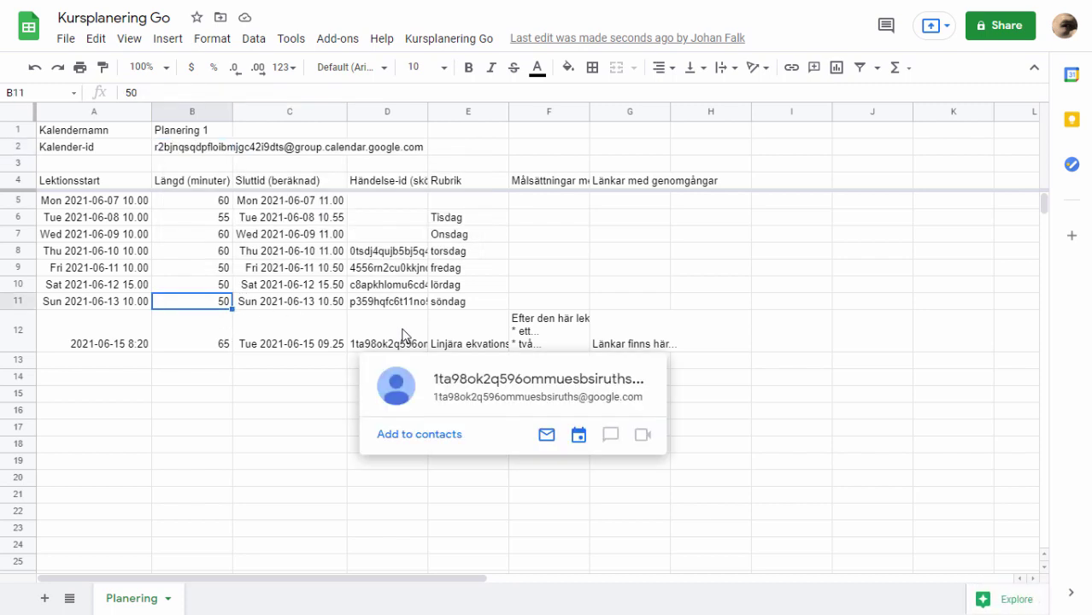
- Switch to Google Calendar, reload it, and show the Planering 1 calendar for June 2021 with the private calendar hidden
{"action": "key", "text": "alt+Tab"}
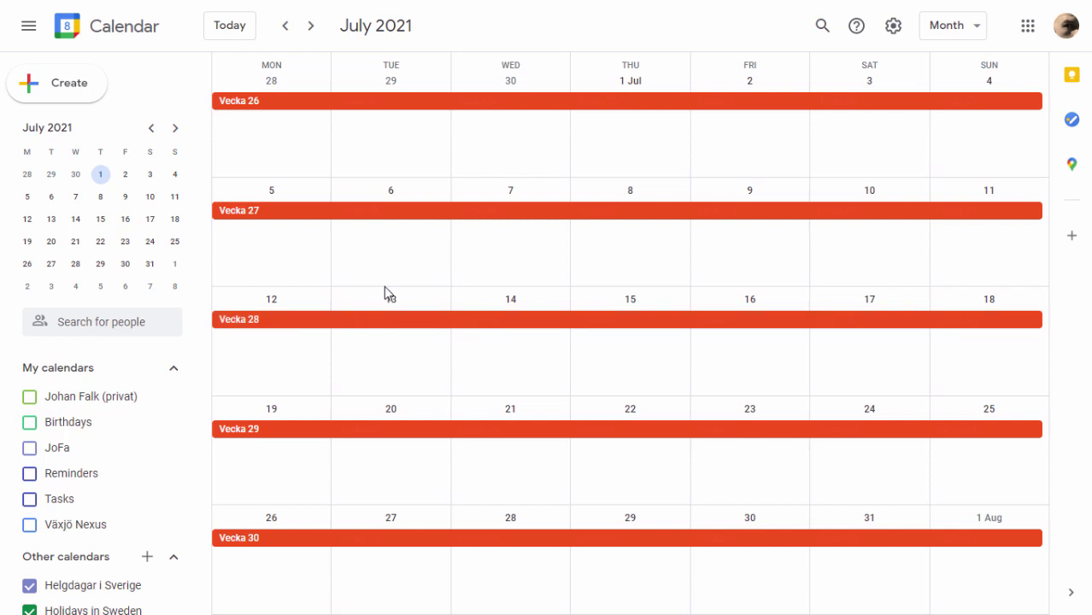
{"action": "key", "text": "F5"}
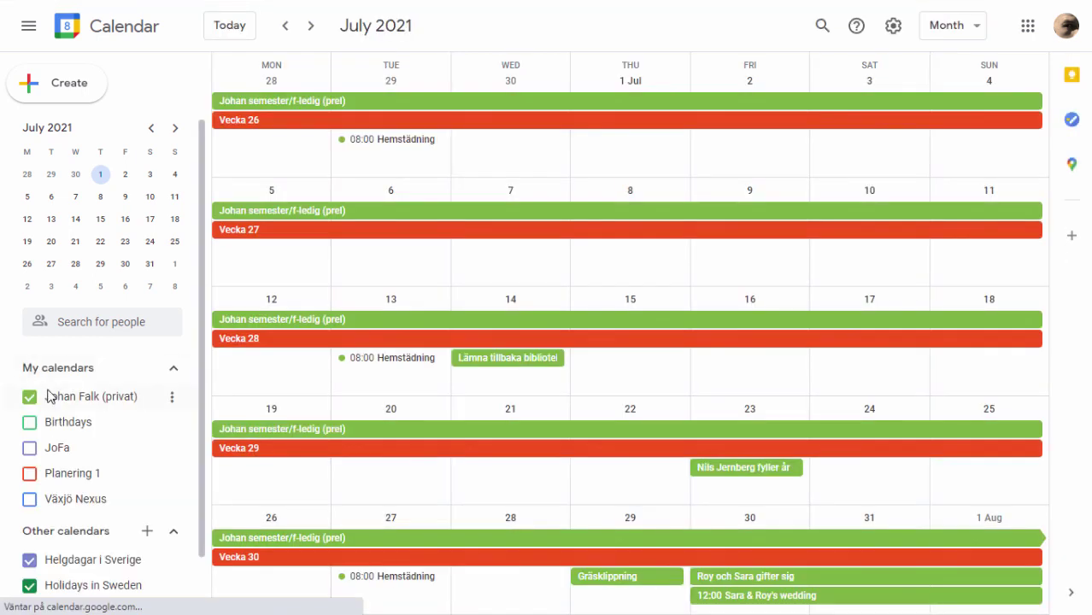
{"action": "left_click", "coordinate": [30, 396]}
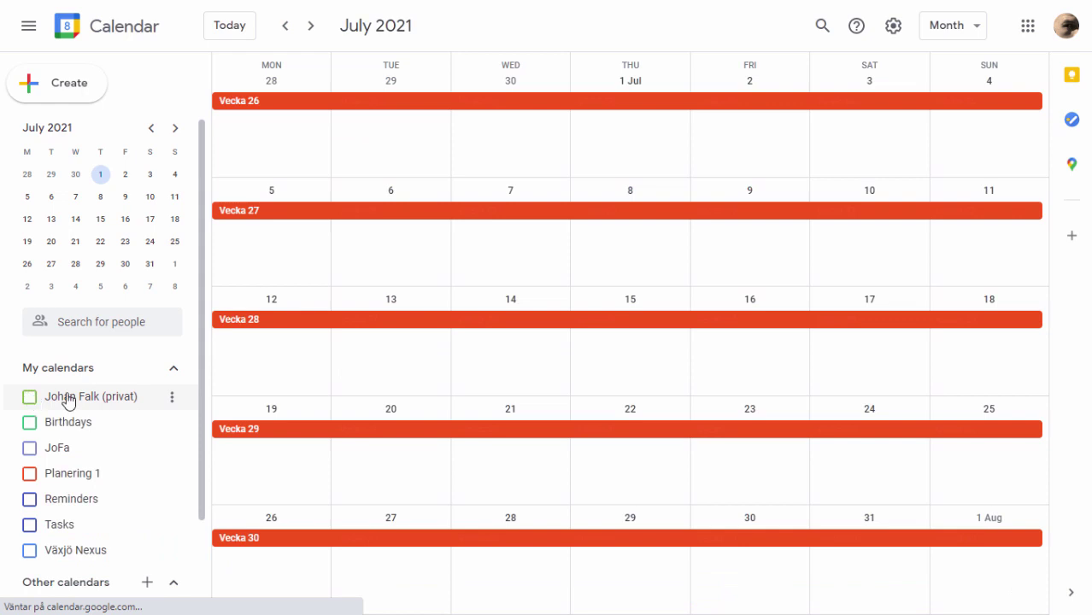
{"action": "left_click", "coordinate": [286, 26]}
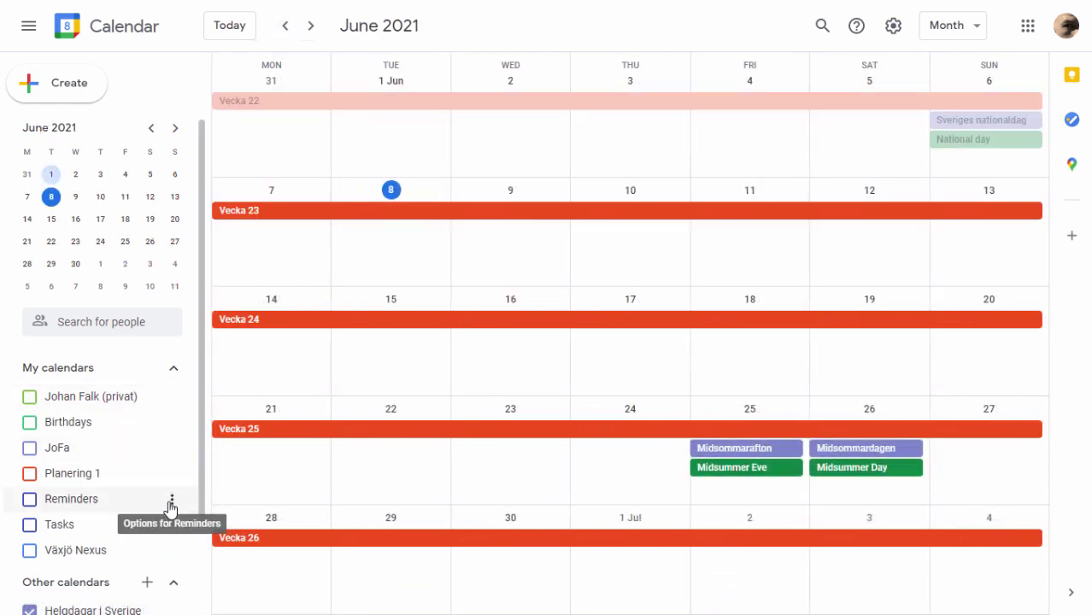
{"action": "left_click", "coordinate": [30, 475]}
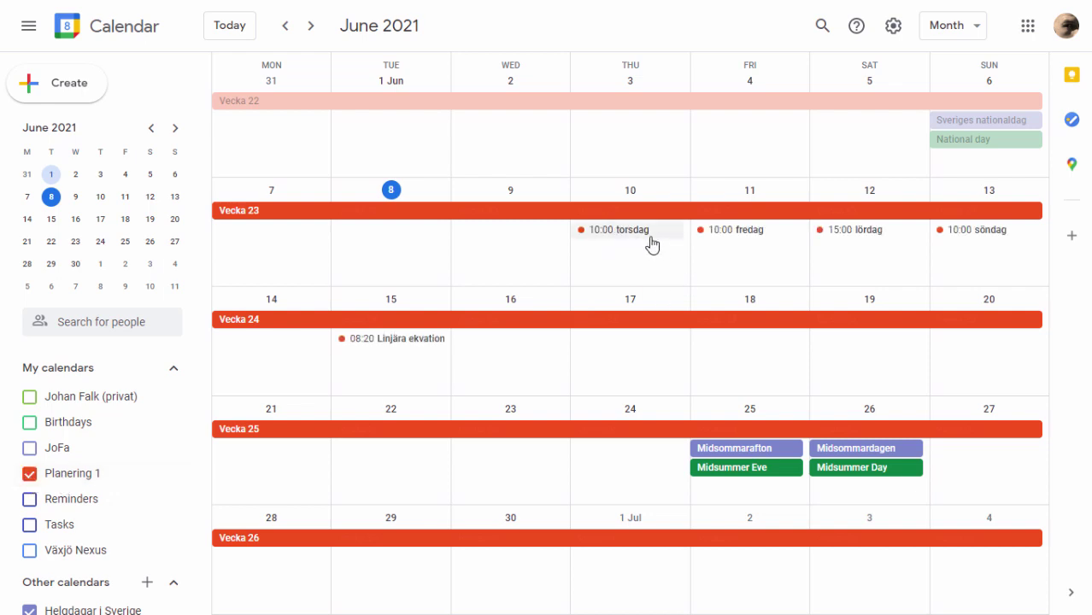
- Compare the lessons in spreadsheet rows 8 to 12 with the Planering 1 events in Google Calendar
{"action": "key", "text": "ctrl+Tab"}
{"action": "left_click_drag", "start_coordinate": [205, 251], "coordinate": [278, 308]}
{"action": "key", "text": "shift+Down"}
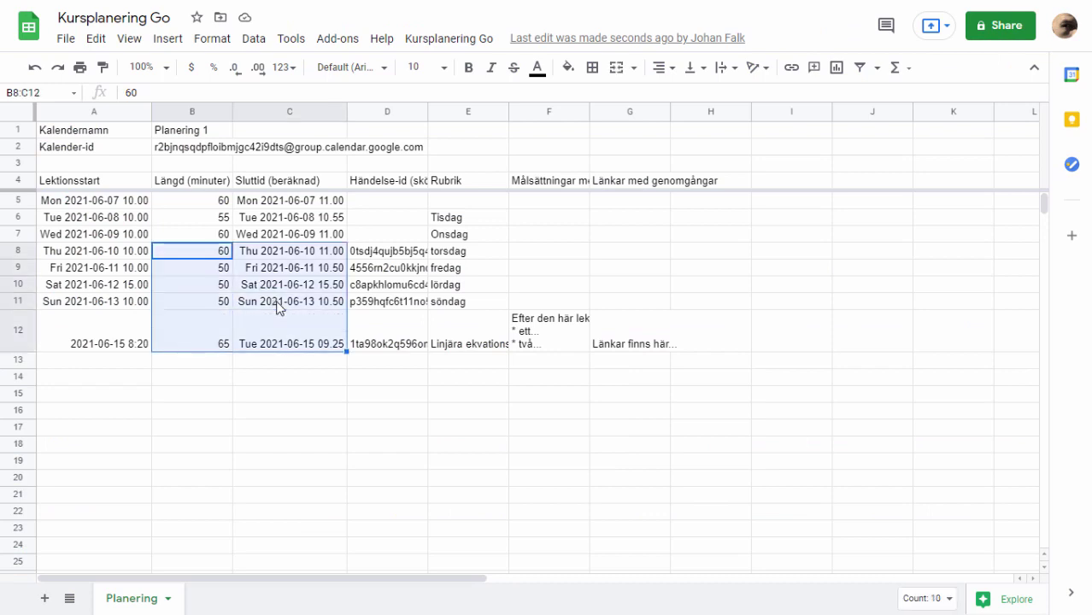
{"action": "key", "text": "ctrl+shift+Tab"}
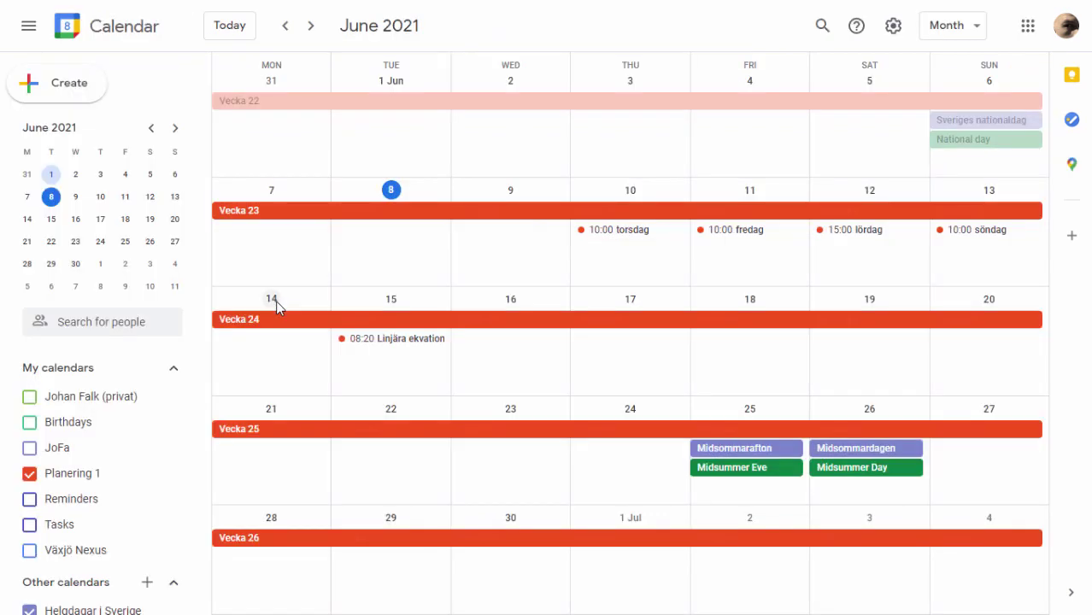
- Examine the objectives and links in the description of the 15 June "Linjära ekvationssystem: substitutionsmetoden" event
{"action": "left_click", "coordinate": [410, 349]}
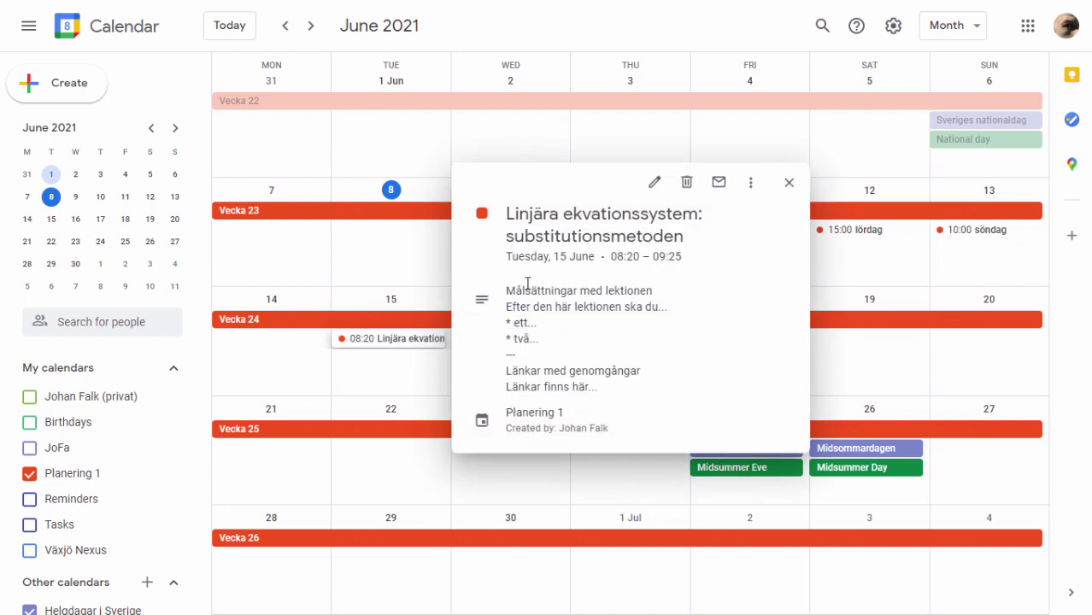
{"action": "left_click_drag", "start_coordinate": [514, 291], "coordinate": [646, 290]}
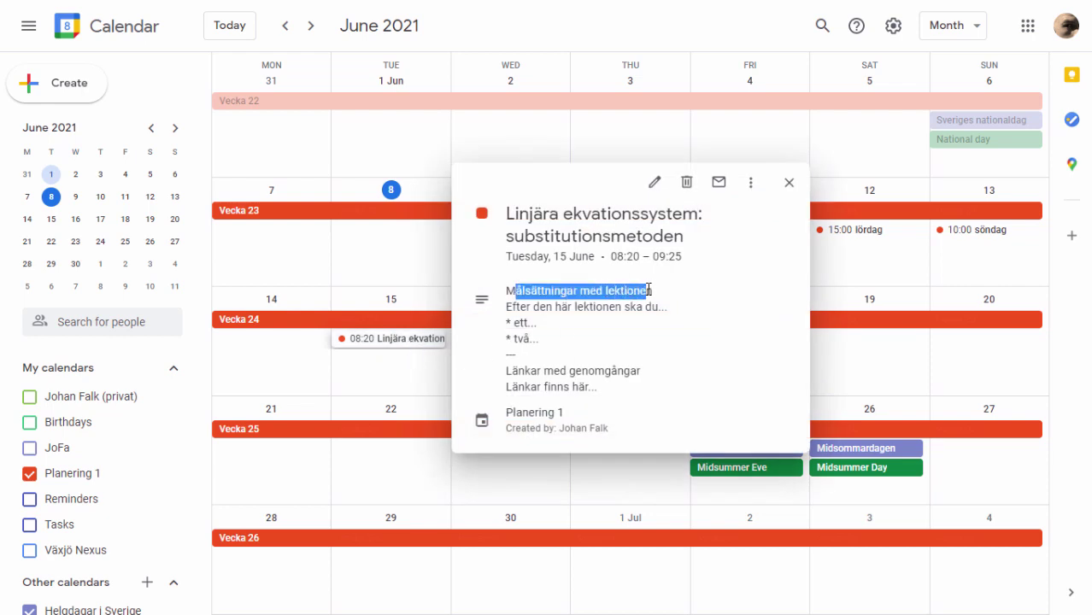
{"action": "left_click", "coordinate": [559, 306]}
{"action": "left_click_drag", "start_coordinate": [559, 306], "coordinate": [596, 395]}
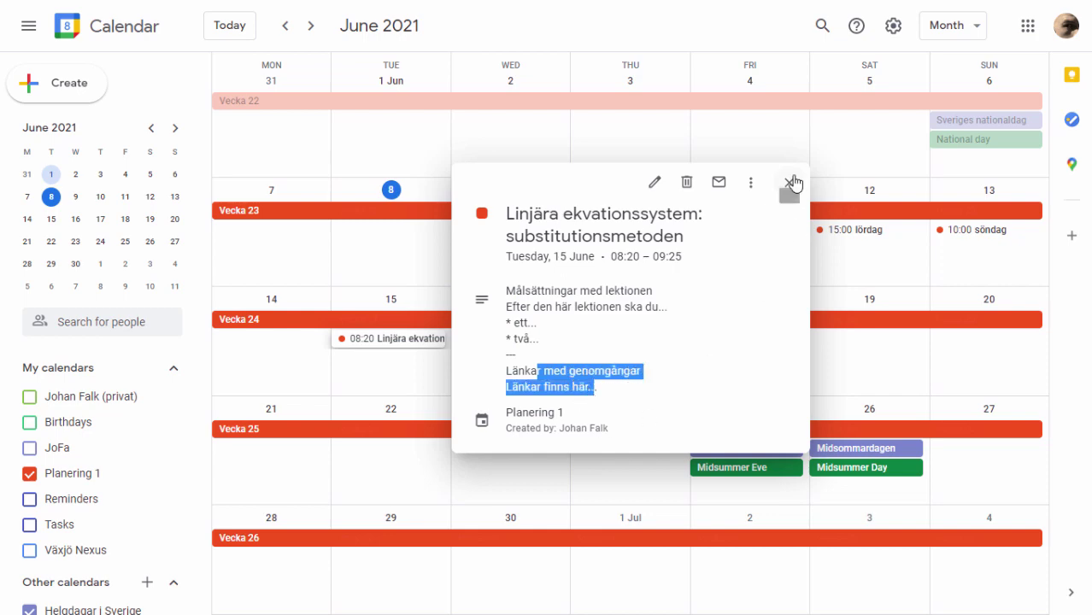
{"action": "left_click", "coordinate": [790, 182]}
- Switch back to the planning spreadsheet and change the links column heading in cell G4 to "Sidor i boken"
{"action": "key", "text": "ctrl+Tab"}
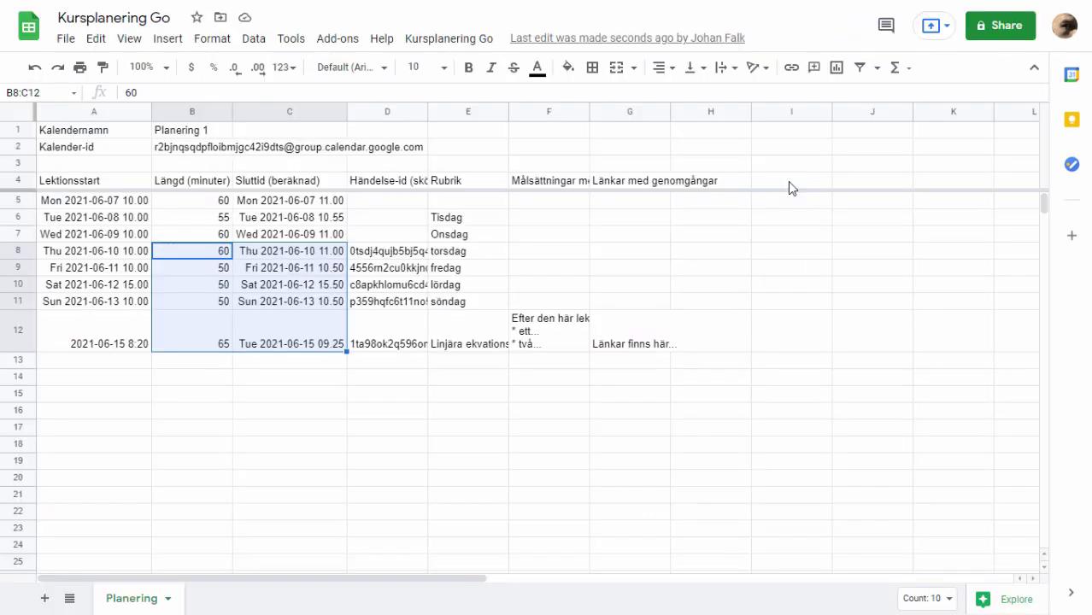
{"action": "left_click", "coordinate": [632, 340]}
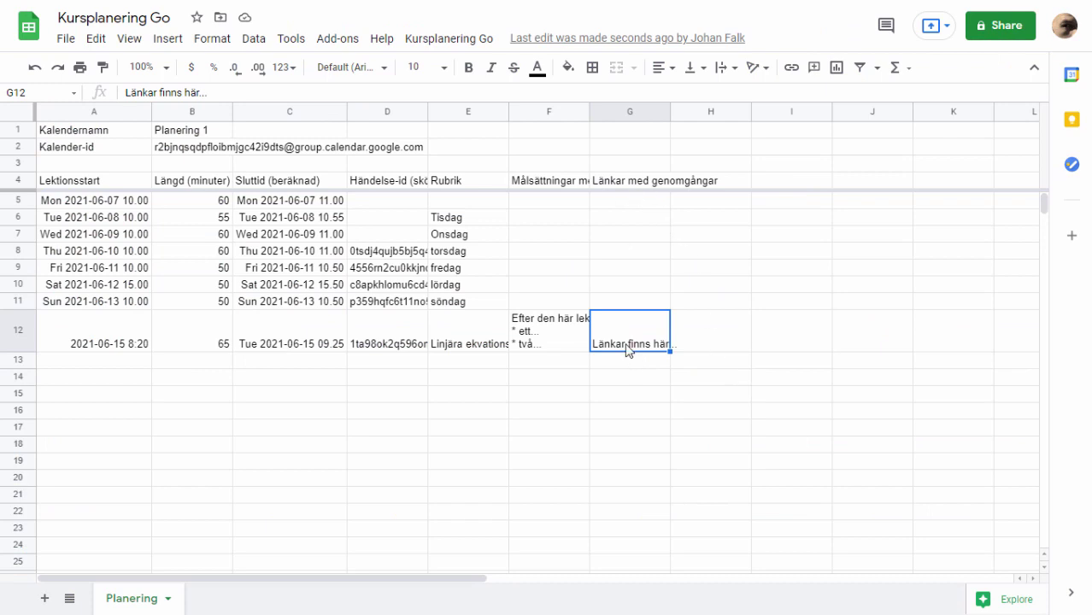
{"action": "left_click", "coordinate": [616, 184]}
{"action": "left_click", "coordinate": [566, 183]}
{"action": "left_click", "coordinate": [615, 183]}
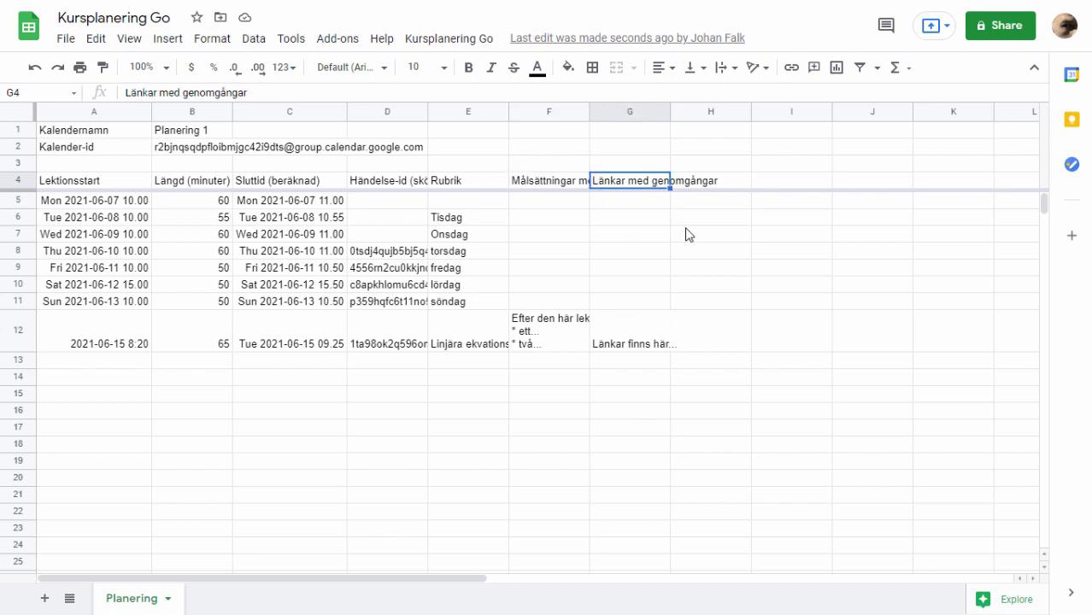
{"action": "type", "text": "Sidor i boken"}
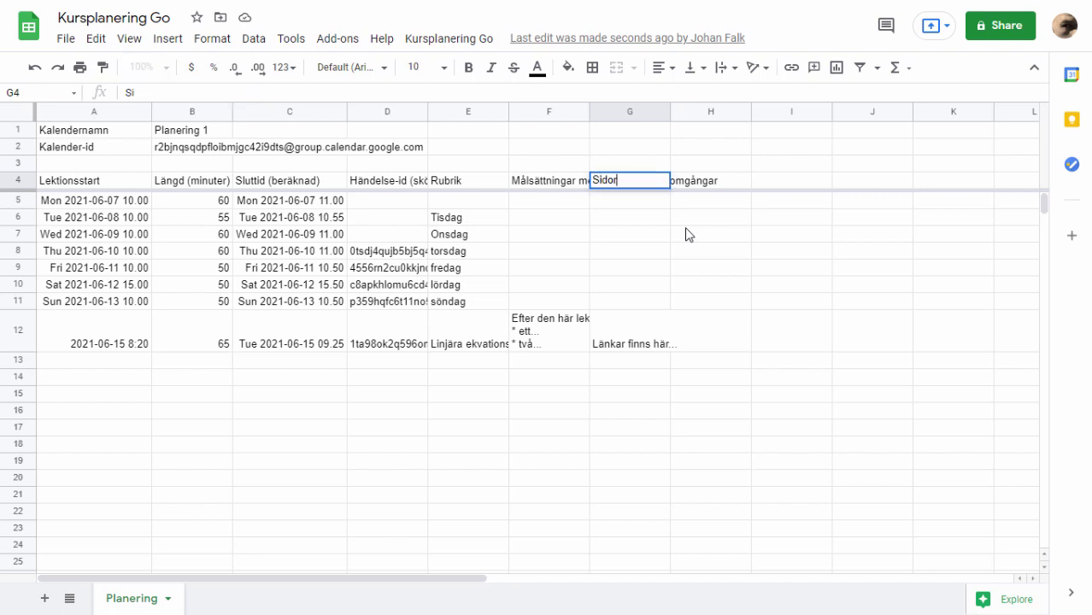
{"action": "key", "text": "Return"}
- Replace the row 12 lesson's links text in cell G12 with the page range 13–15
{"action": "key", "text": "ctrl+Down"}
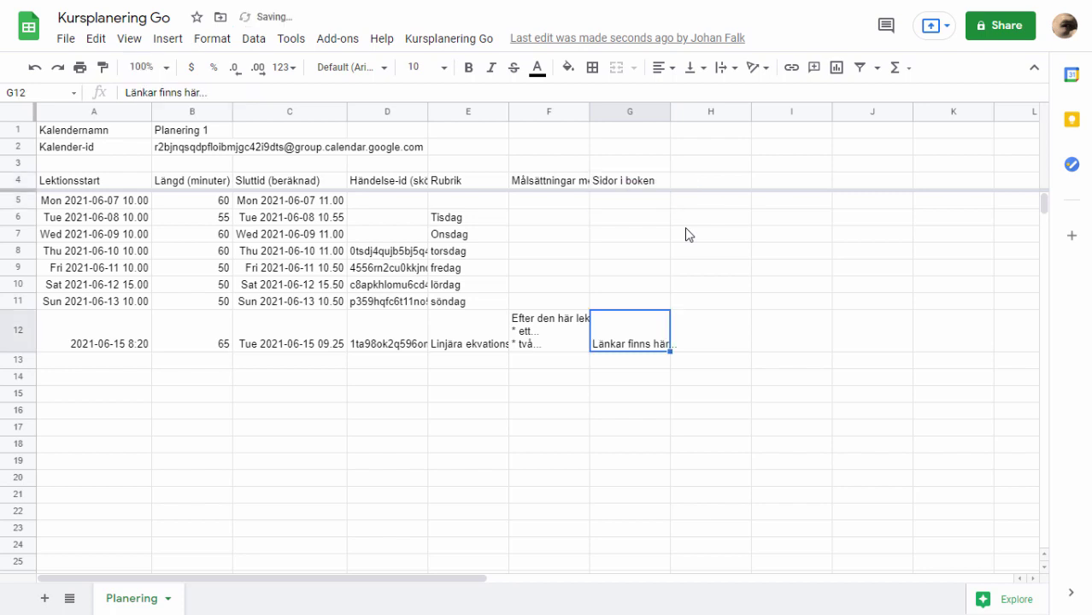
{"action": "type", "text": "13–15"}
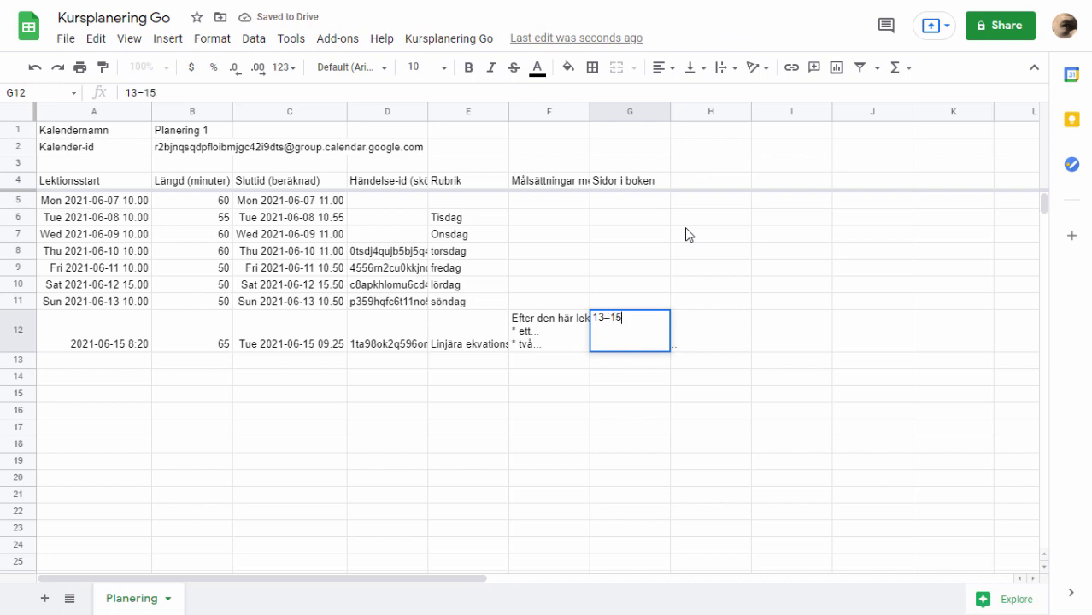
{"action": "key", "text": "Return"}
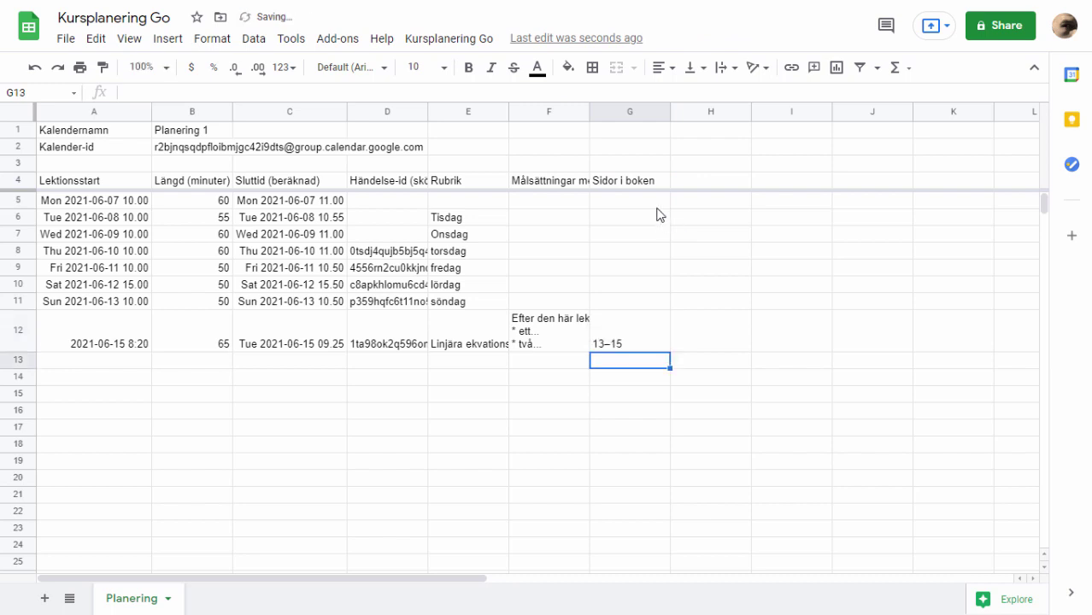
- Update the calendar event for the row 12 lesson with the script's Skapa/uppdatera valda kalenderhändelser command
{"action": "left_click", "coordinate": [323, 338]}
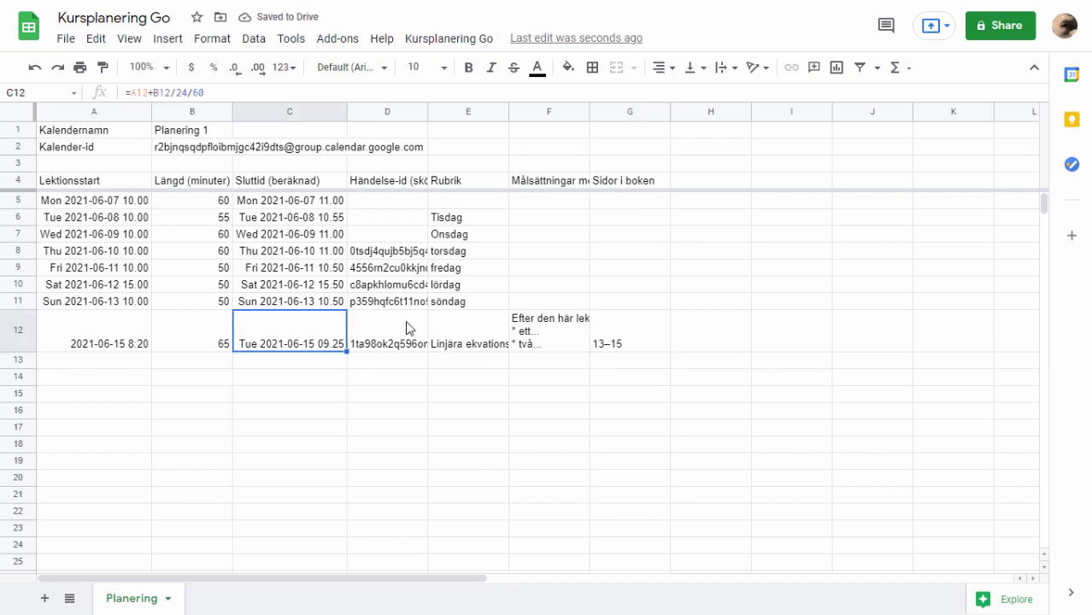
{"action": "left_click", "coordinate": [423, 38]}
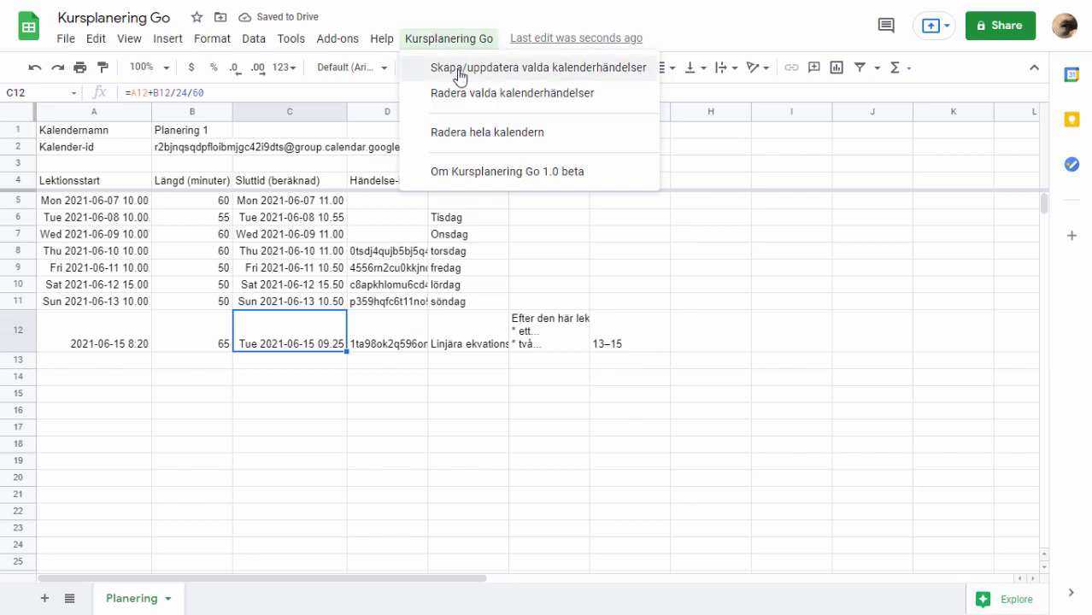
{"action": "left_click", "coordinate": [460, 75]}
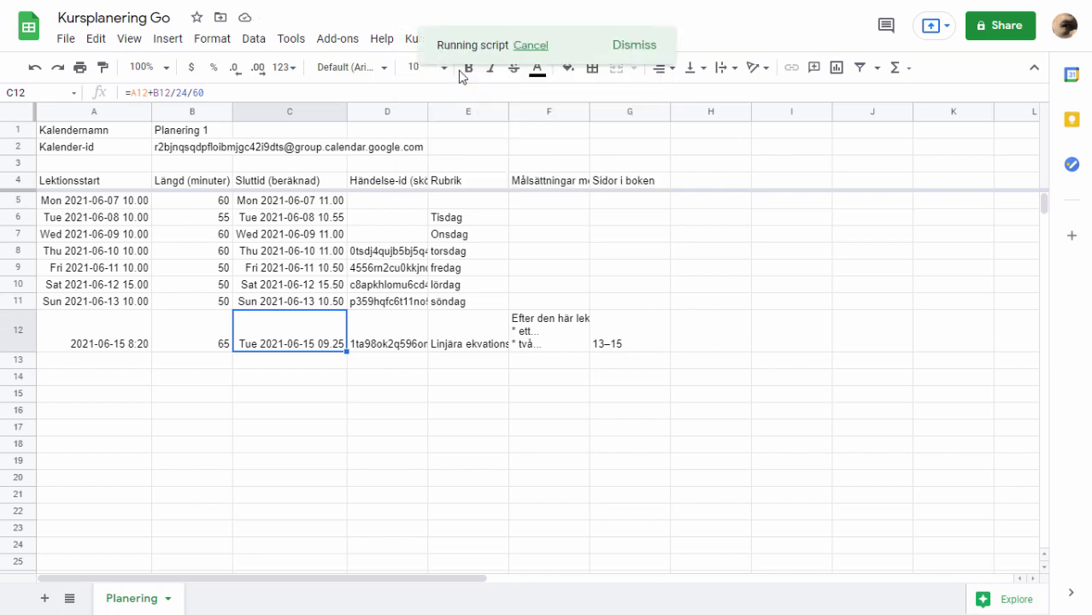
- Switch to Google Calendar and check the book-pages section in the 15 June lesson event's description, reopening the event after the script run
{"action": "key", "text": "alt+Tab"}
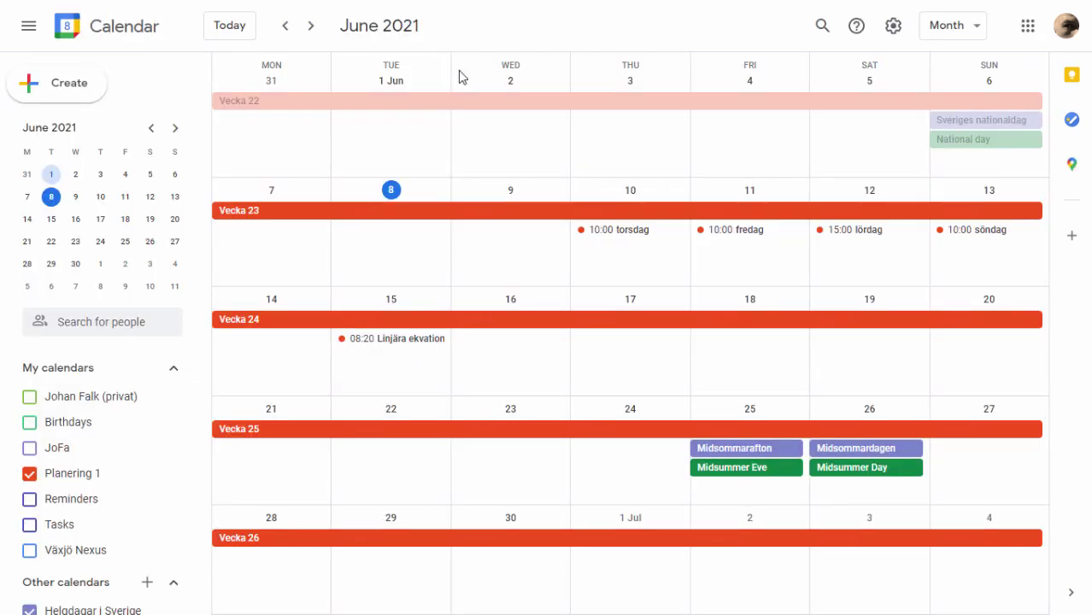
{"action": "left_click", "coordinate": [414, 341]}
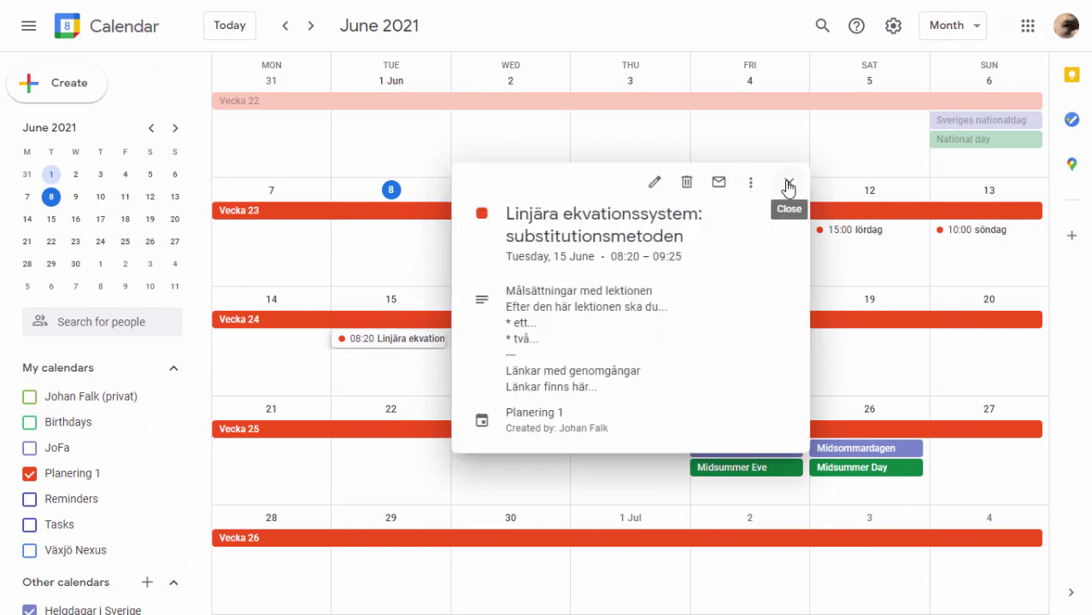
{"action": "left_click", "coordinate": [788, 186]}
{"action": "key", "text": "alt+Tab"}
{"action": "key", "text": "alt+Tab"}
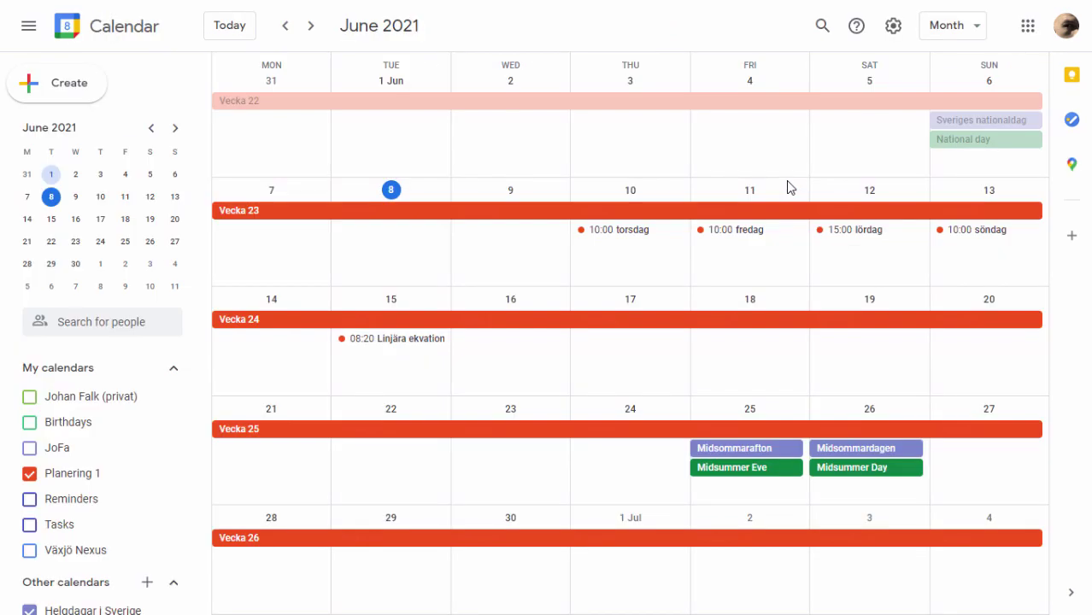
{"action": "left_click", "coordinate": [410, 342]}
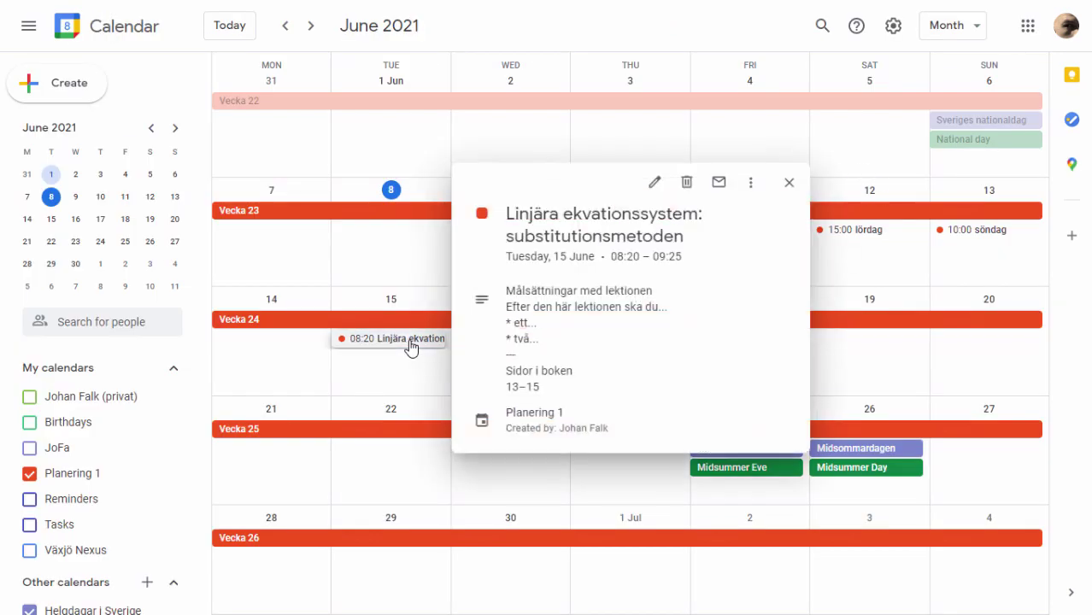
{"action": "left_click_drag", "start_coordinate": [517, 370], "coordinate": [573, 370]}
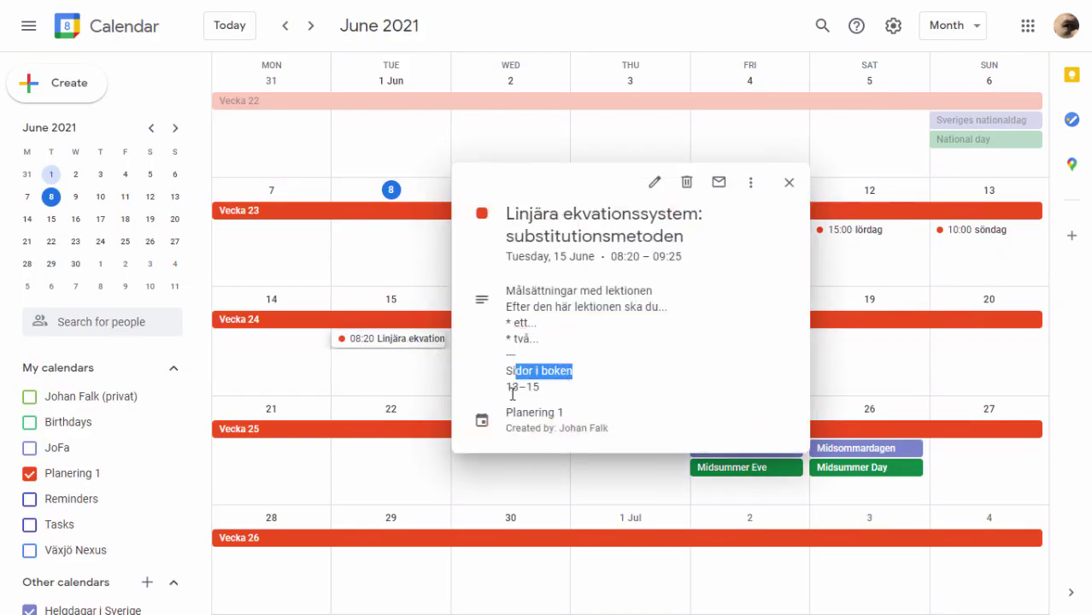
- Check the page range in the 15 June event, close it, and review the description column headings from F4 onward in the planning spreadsheet
{"action": "left_click_drag", "start_coordinate": [513, 391], "coordinate": [590, 398]}
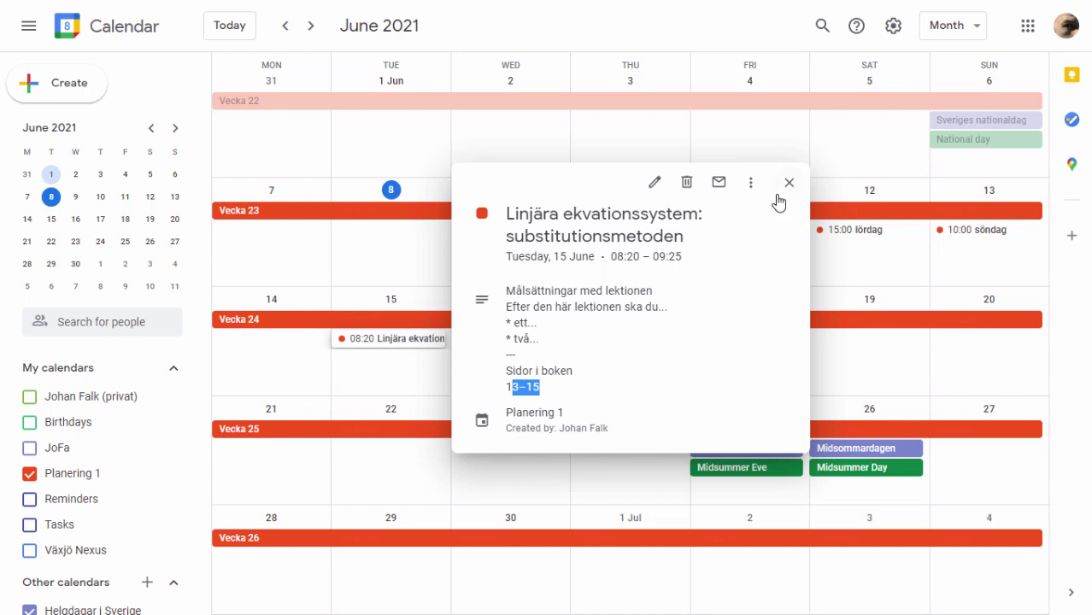
{"action": "left_click", "coordinate": [788, 184]}
{"action": "key", "text": "ctrl+Tab"}
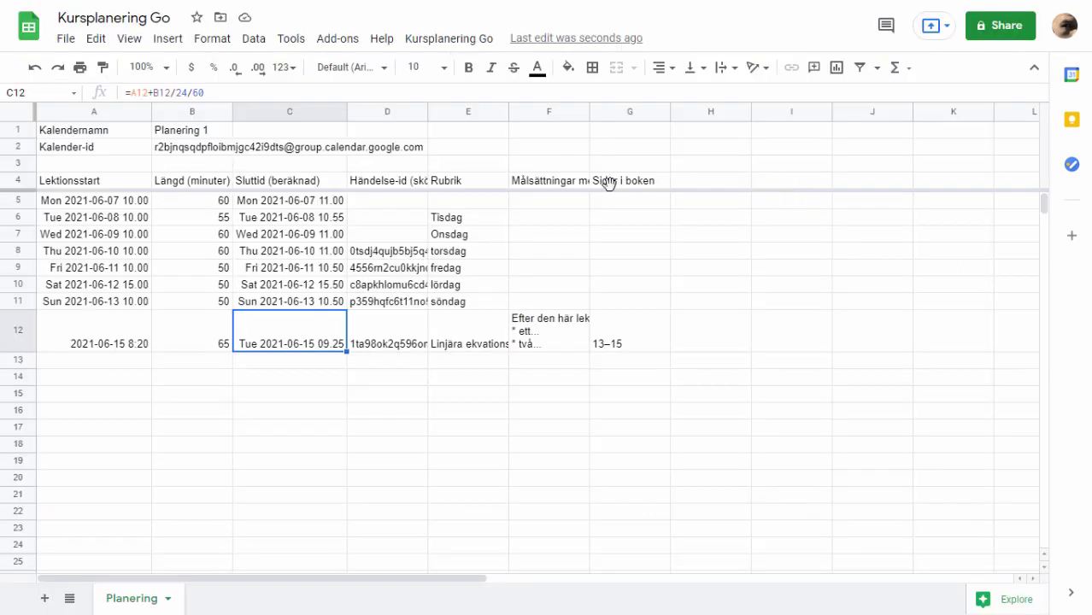
{"action": "left_click_drag", "start_coordinate": [570, 186], "coordinate": [949, 200]}
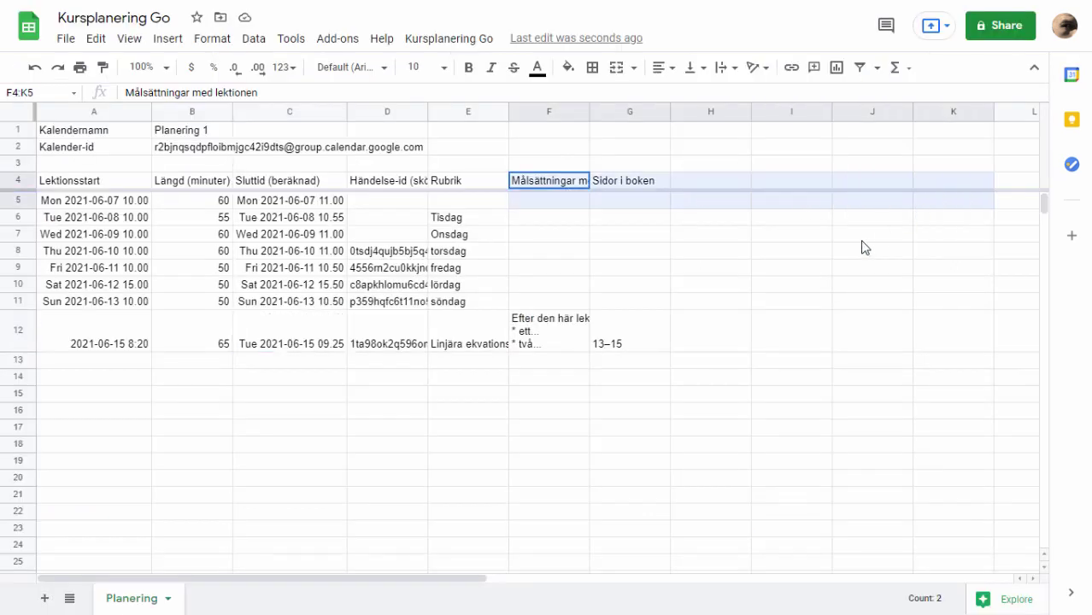
{"action": "left_click_drag", "start_coordinate": [865, 247], "coordinate": [824, 274]}
{"action": "left_click", "coordinate": [675, 335]}
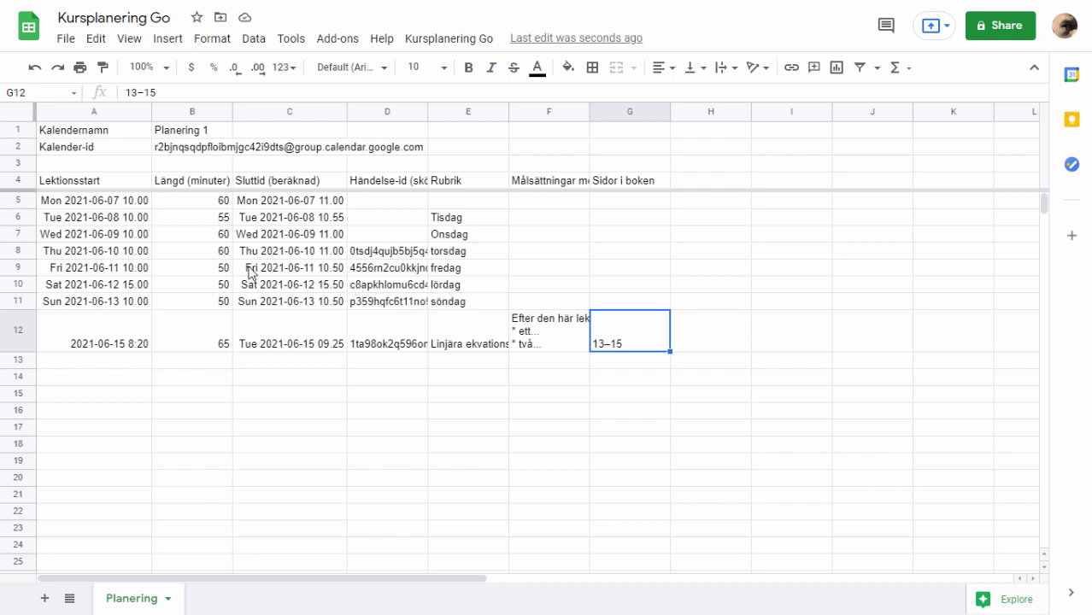
- Delete the calendar events for the lessons in rows 10 and 11 with the script's Radera valda kalenderhändelser command
{"action": "left_click_drag", "start_coordinate": [207, 286], "coordinate": [303, 301]}
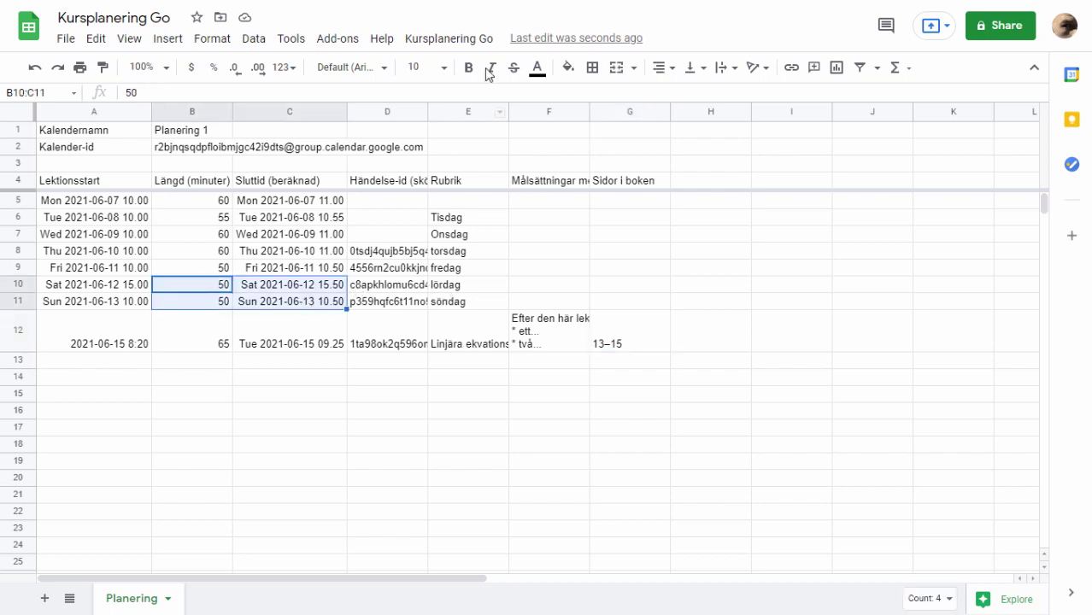
{"action": "left_click", "coordinate": [448, 38]}
{"action": "left_click", "coordinate": [454, 100]}
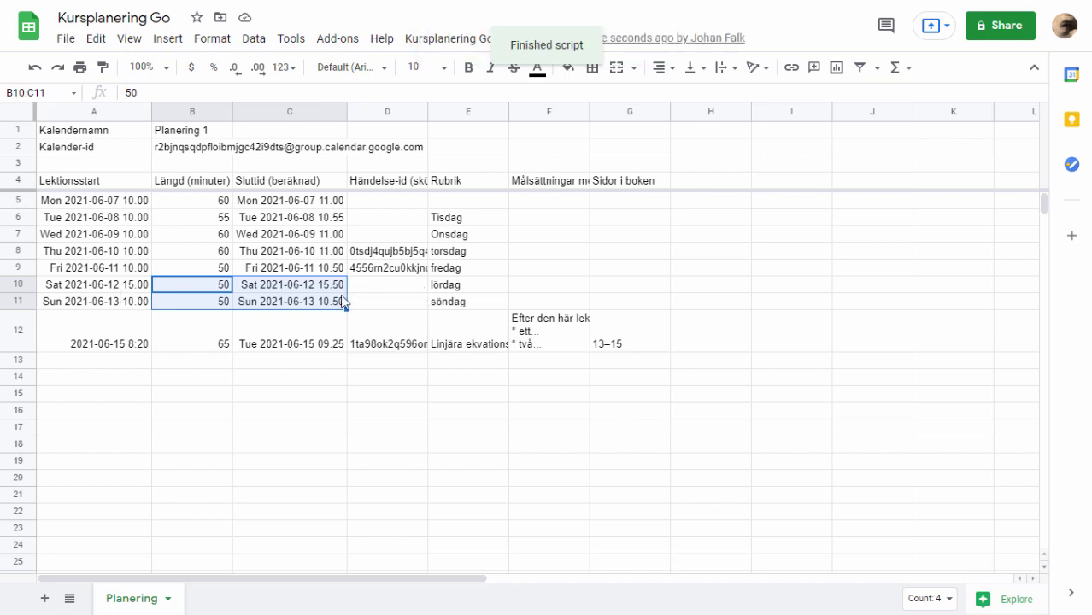
- Check the event ID cells D10 and D11, and inspect 12 and 13 June in Google Calendar before returning to the spreadsheet
{"action": "left_click", "coordinate": [407, 305]}
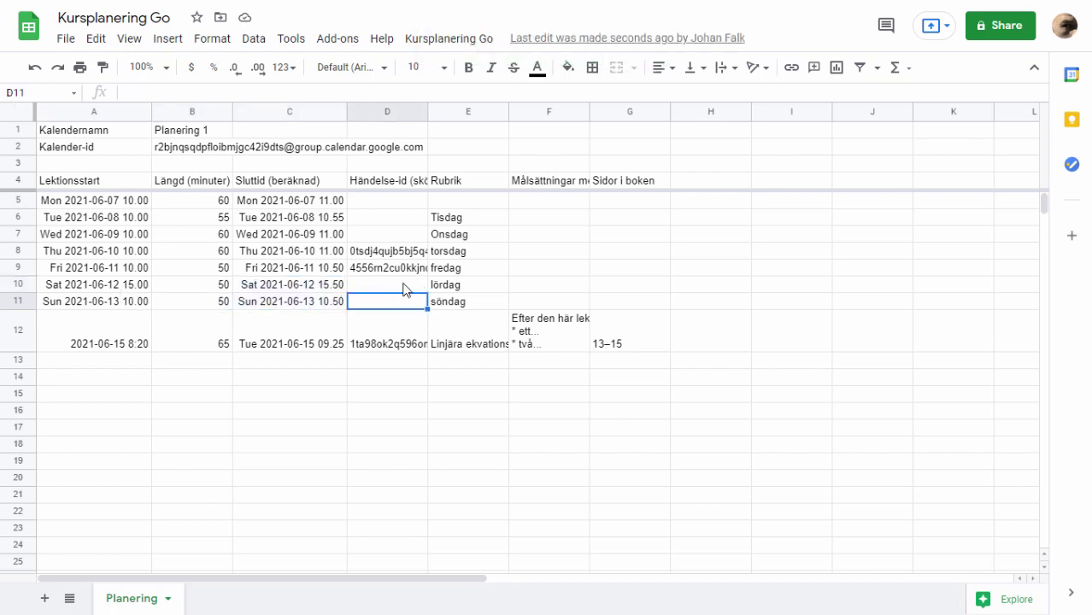
{"action": "left_click", "coordinate": [406, 288]}
{"action": "left_click", "coordinate": [417, 301]}
{"action": "key", "text": "alt+Tab"}
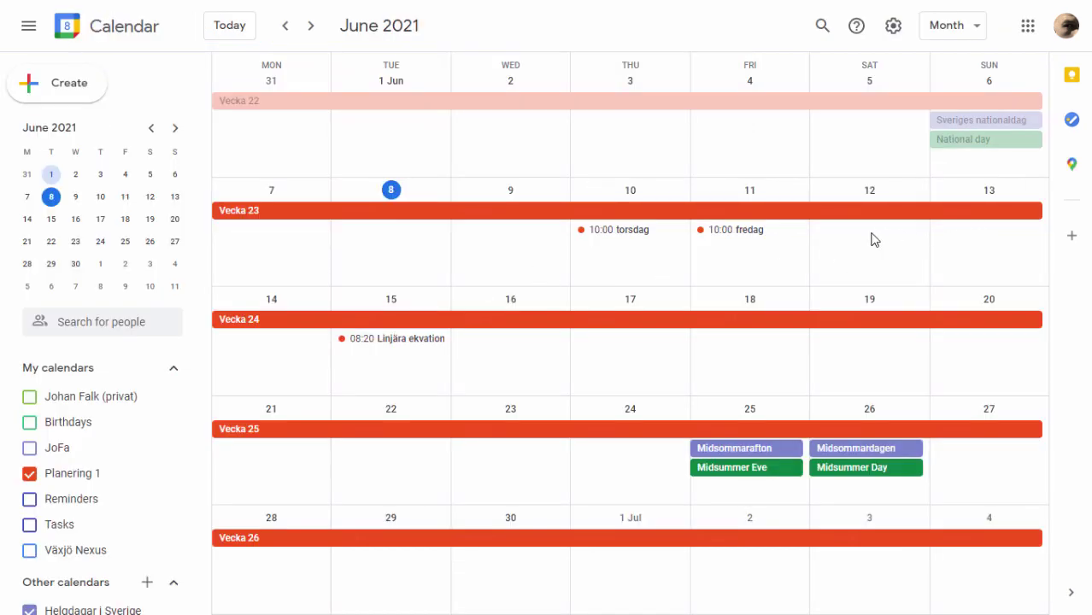
{"action": "key", "text": "alt+Tab"}
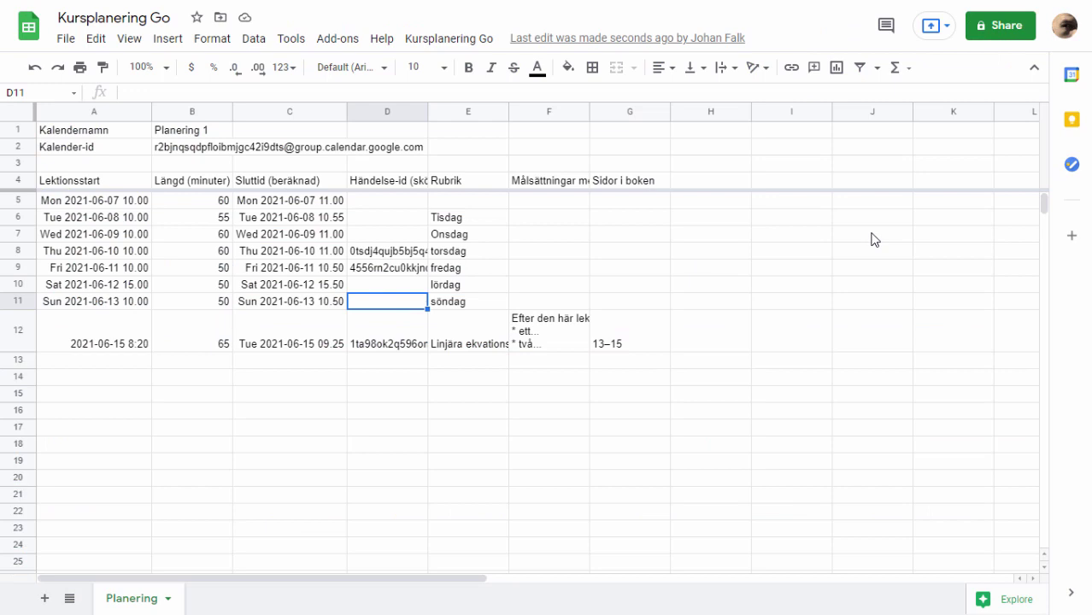
- Look at the script's Radera hela kalendern command, and view the Planering 1 calendar's options in Google Calendar
{"action": "left_click", "coordinate": [437, 44]}
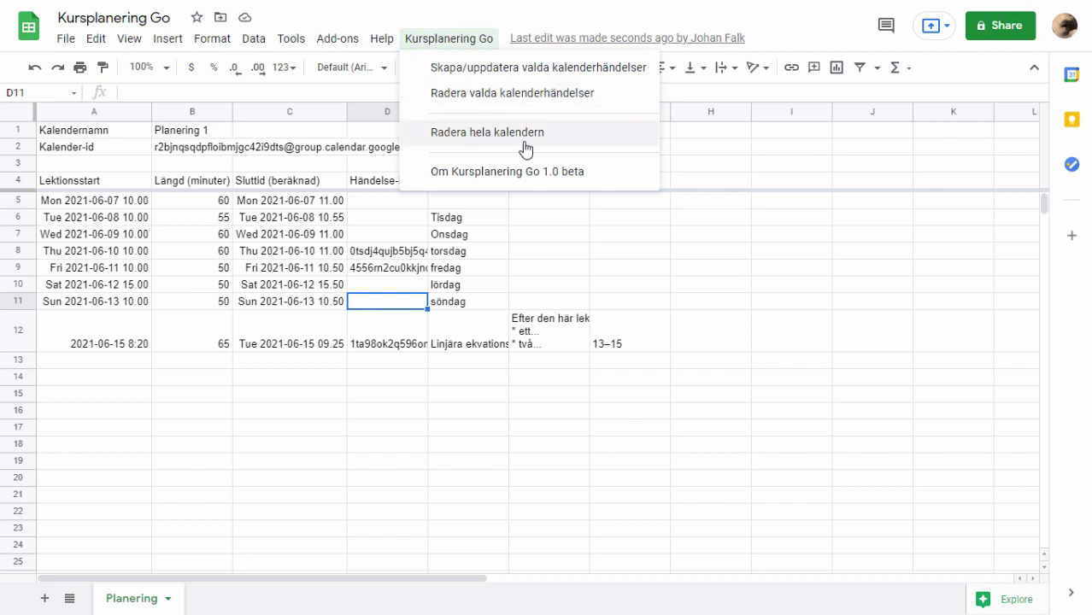
{"action": "left_click", "coordinate": [325, 291]}
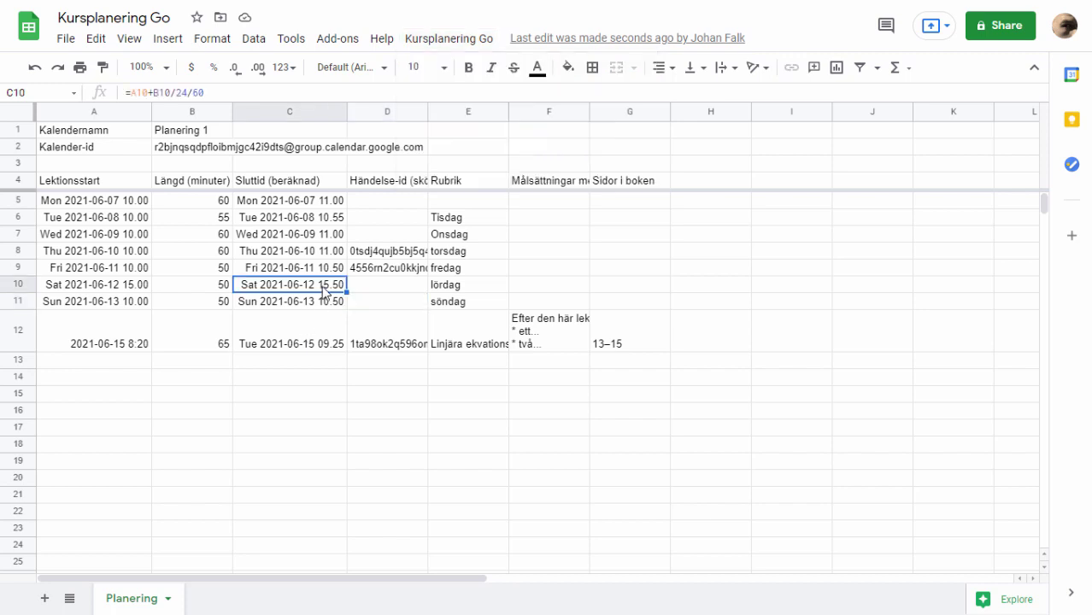
{"action": "key", "text": "alt+Tab"}
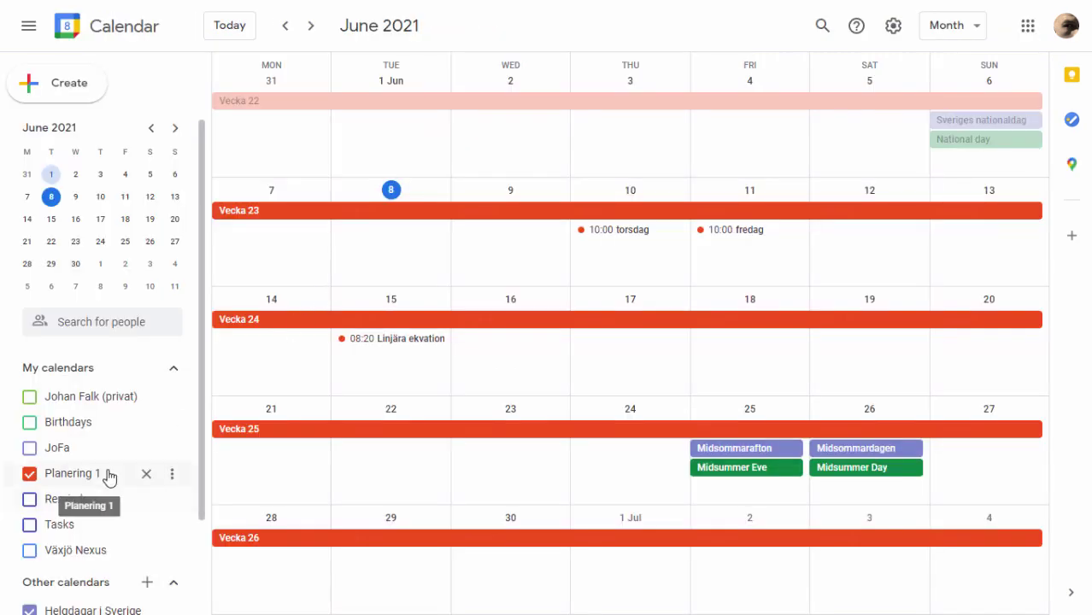
{"action": "left_click", "coordinate": [173, 474]}
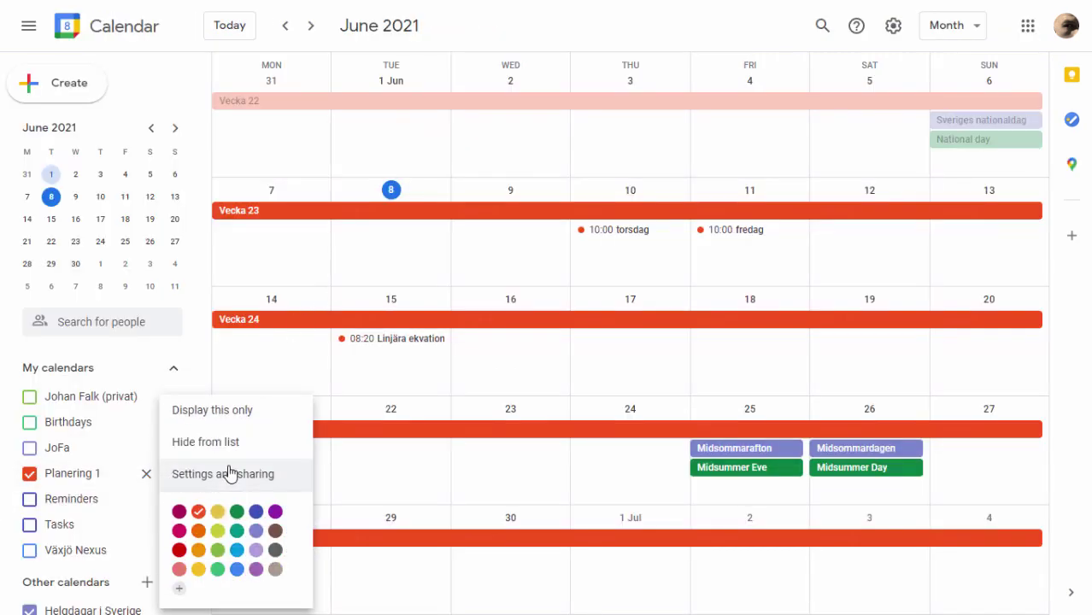
{"action": "left_click", "coordinate": [676, 32]}
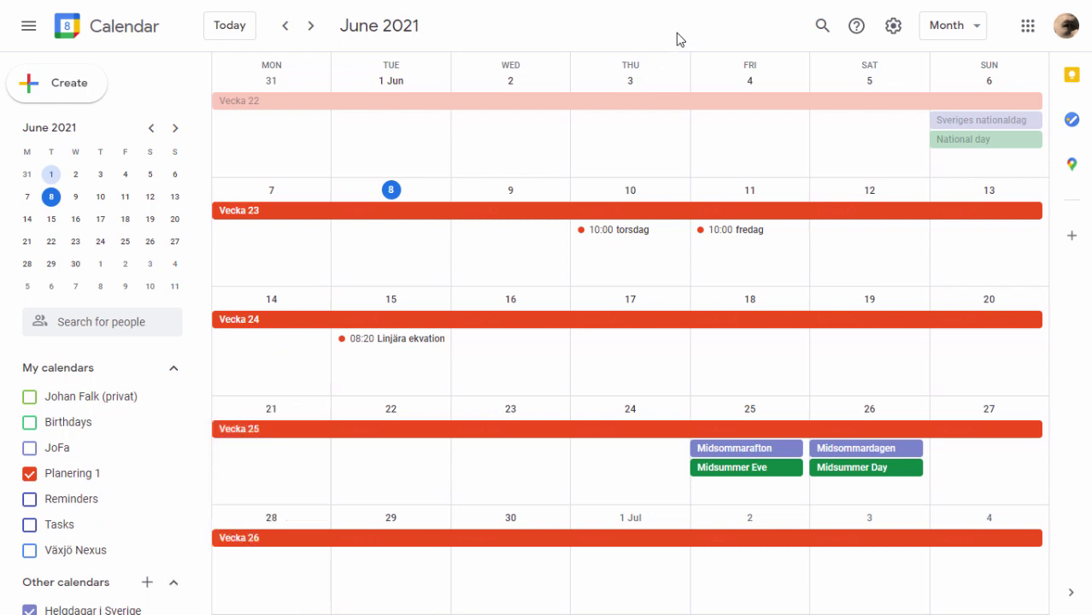
- Compare the calendar name in spreadsheet cell B1 with the calendar's name in Google Calendar, and return to the spreadsheet
{"action": "key", "text": "alt+Tab"}
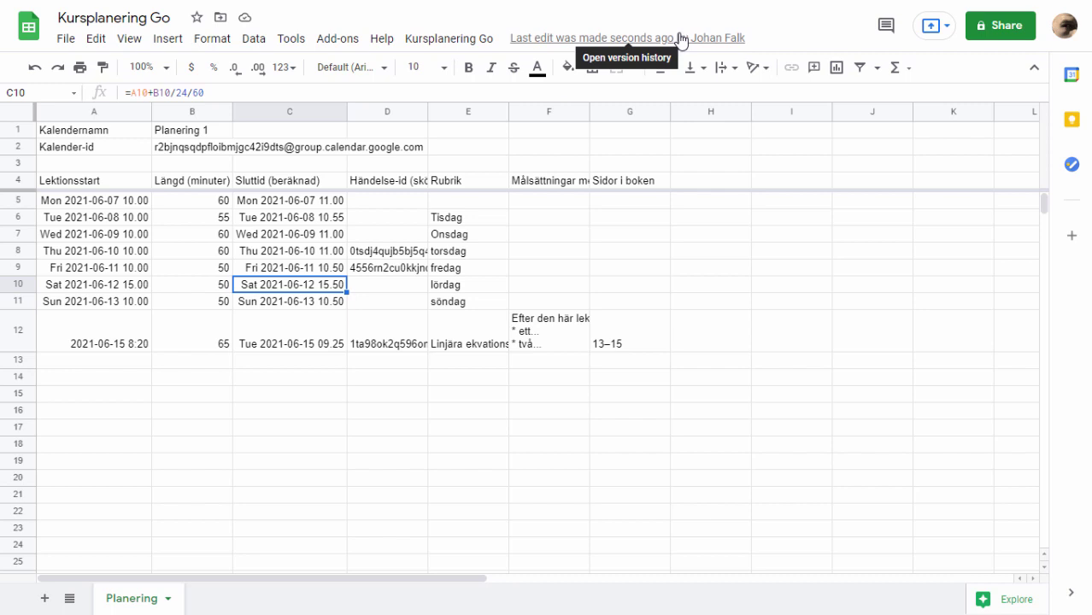
{"action": "left_click", "coordinate": [204, 135]}
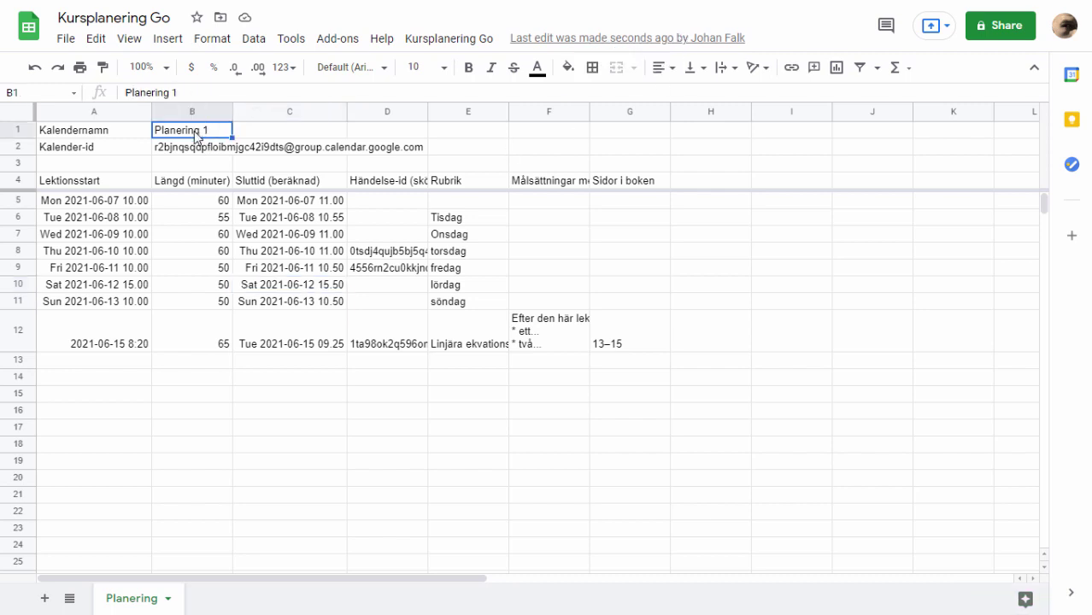
{"action": "key", "text": "alt+Tab"}
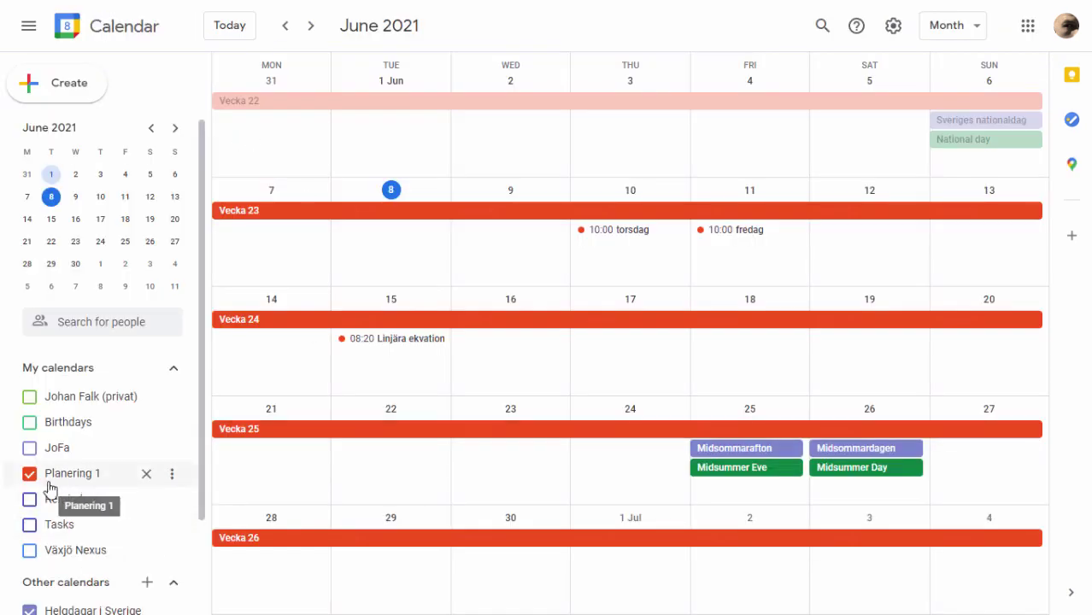
{"action": "key", "text": "alt+Tab"}
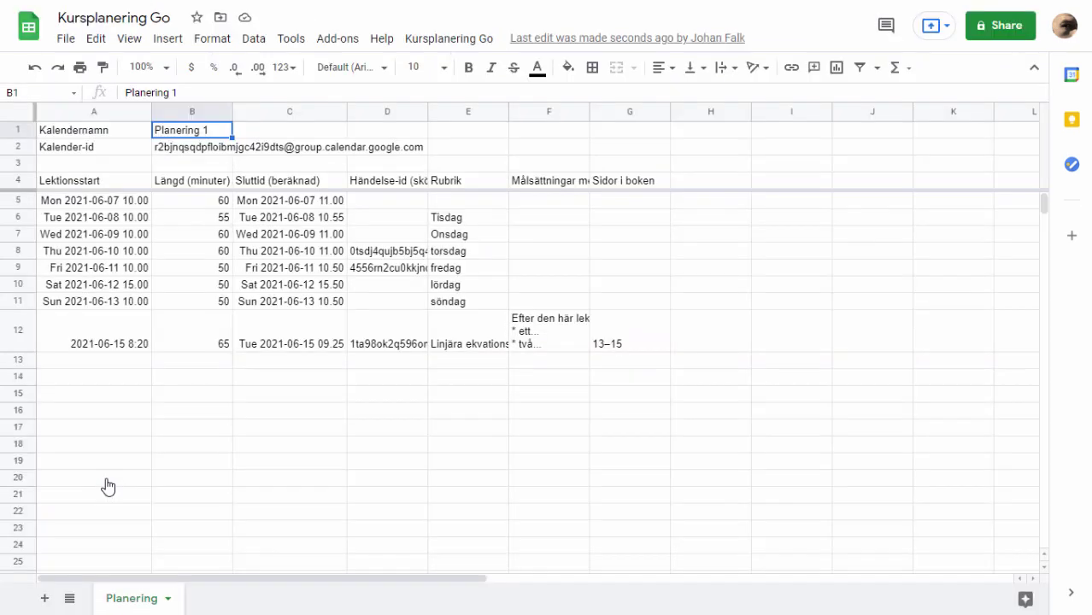
- View the script's Om Kursplanering Go 1.0 beta information with its GitHub link, and close the dialog
{"action": "left_click", "coordinate": [423, 40]}
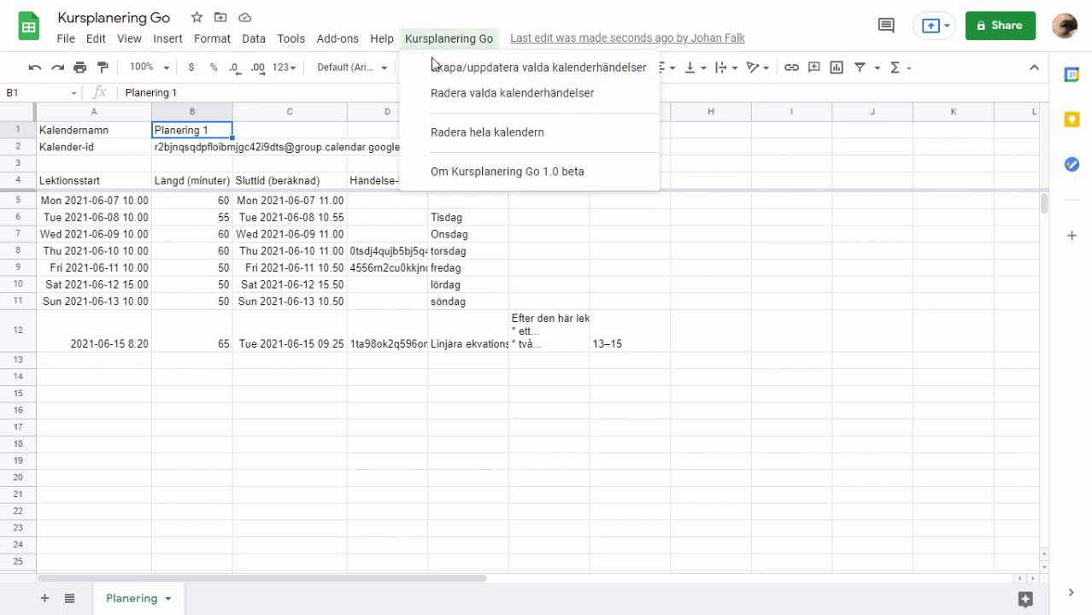
{"action": "left_click", "coordinate": [476, 174]}
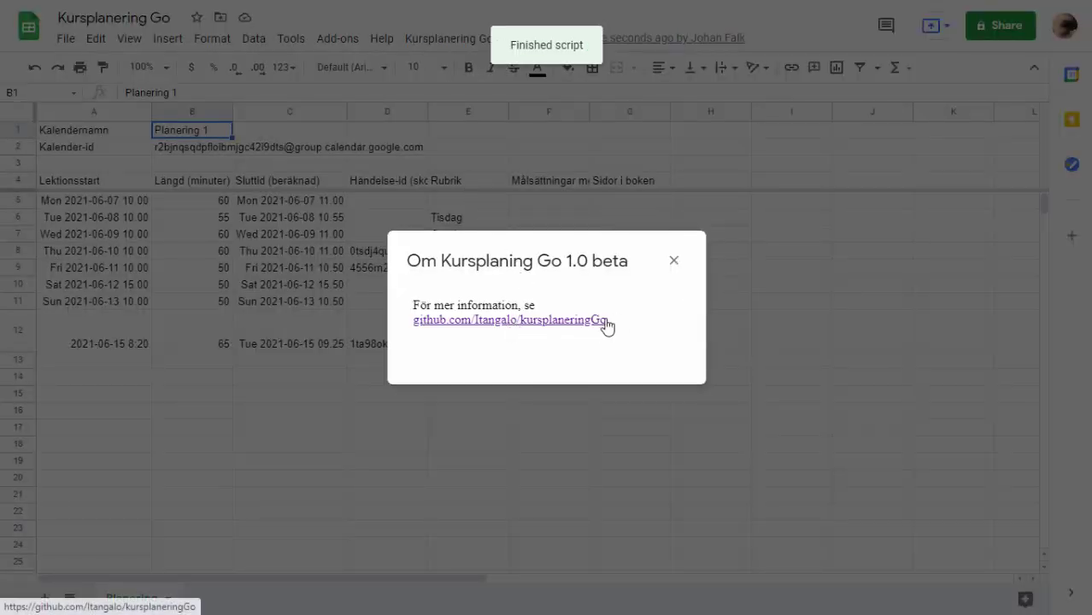
{"action": "left_click_drag", "start_coordinate": [607, 326], "coordinate": [405, 329]}
{"action": "left_click", "coordinate": [636, 341]}
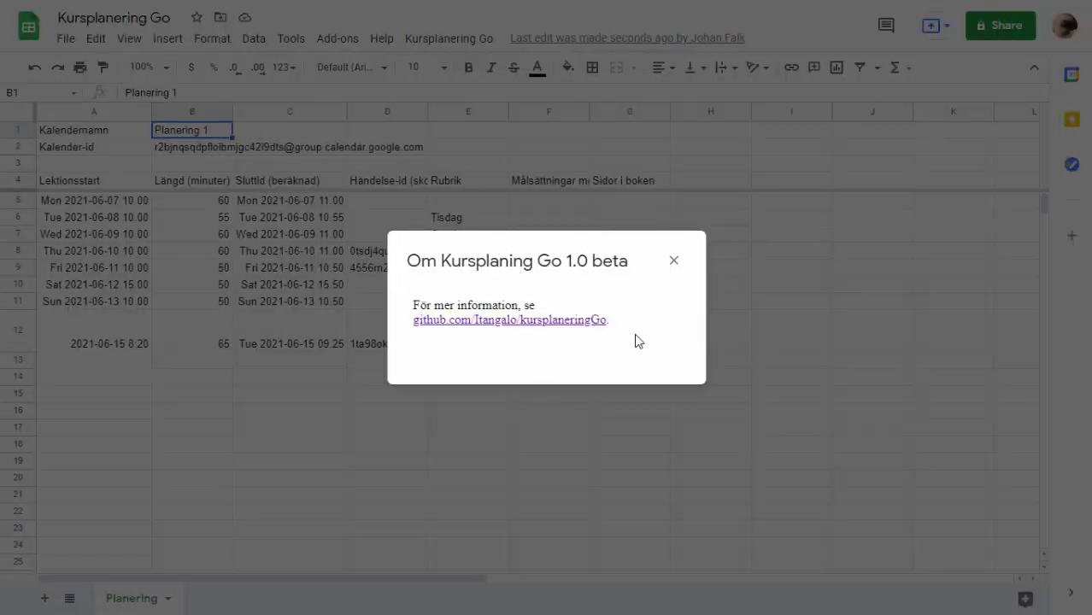
{"action": "left_click", "coordinate": [674, 260]}
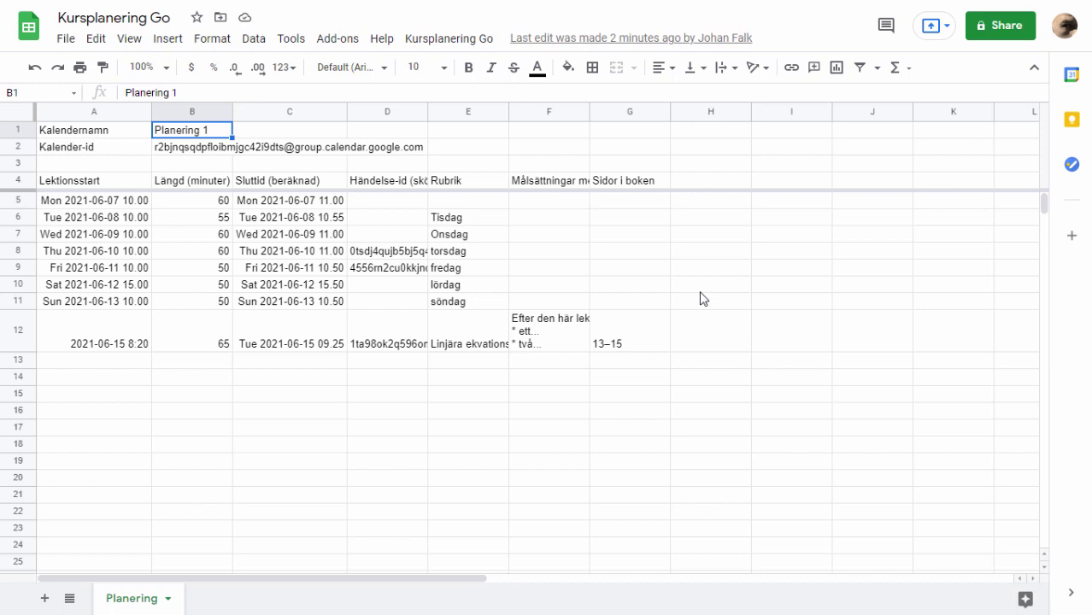
- Inspect the event ID in D8, the calendar name and ID in B1 and B2, and the book pages in G12
{"action": "left_click", "coordinate": [400, 255]}
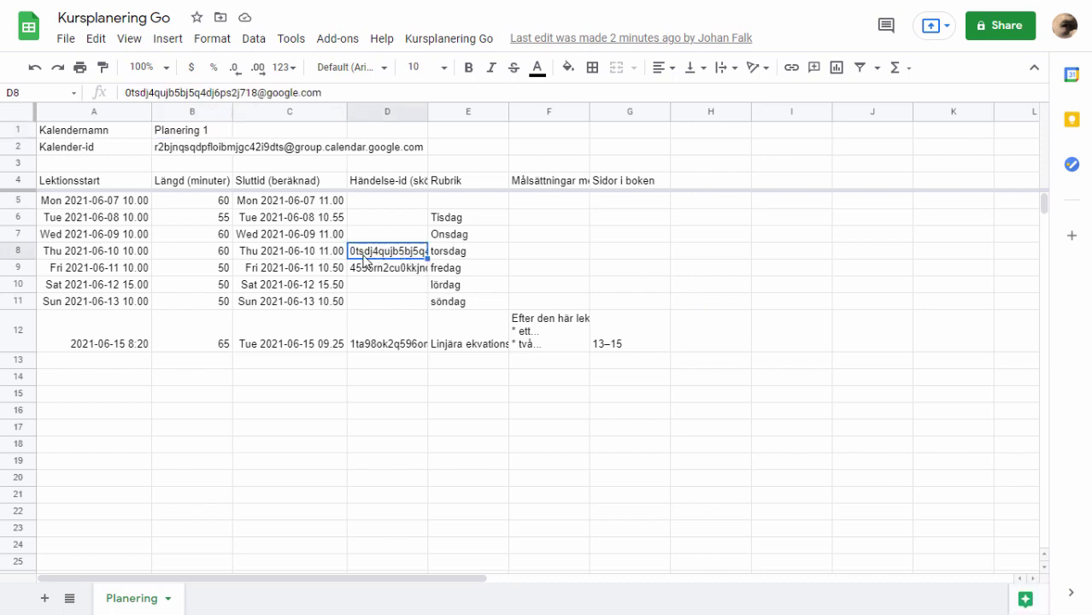
{"action": "left_click", "coordinate": [195, 134]}
{"action": "left_click", "coordinate": [229, 149]}
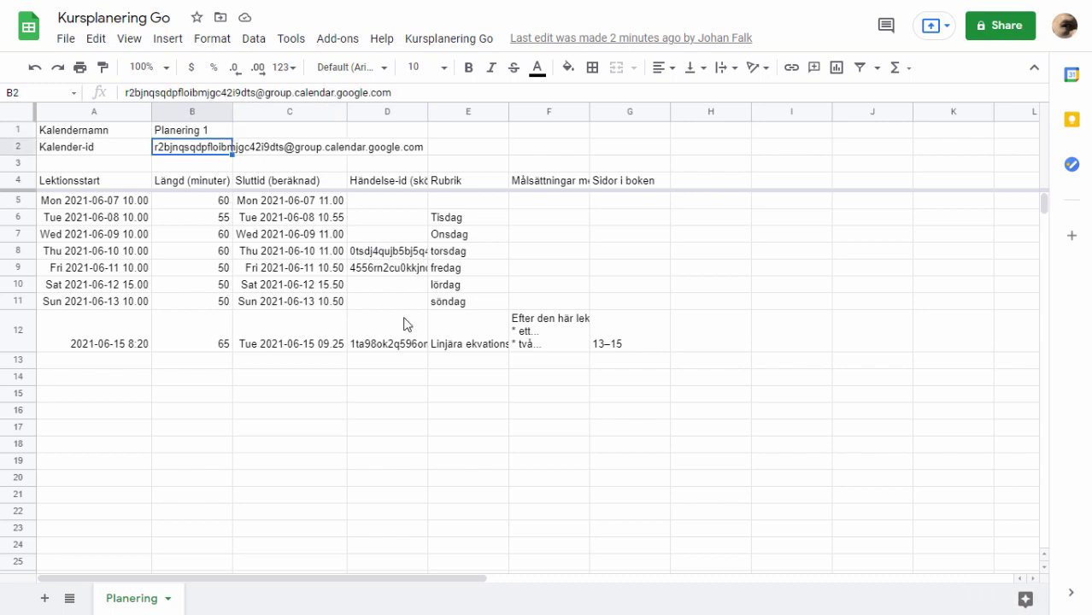
{"action": "left_click", "coordinate": [607, 346]}
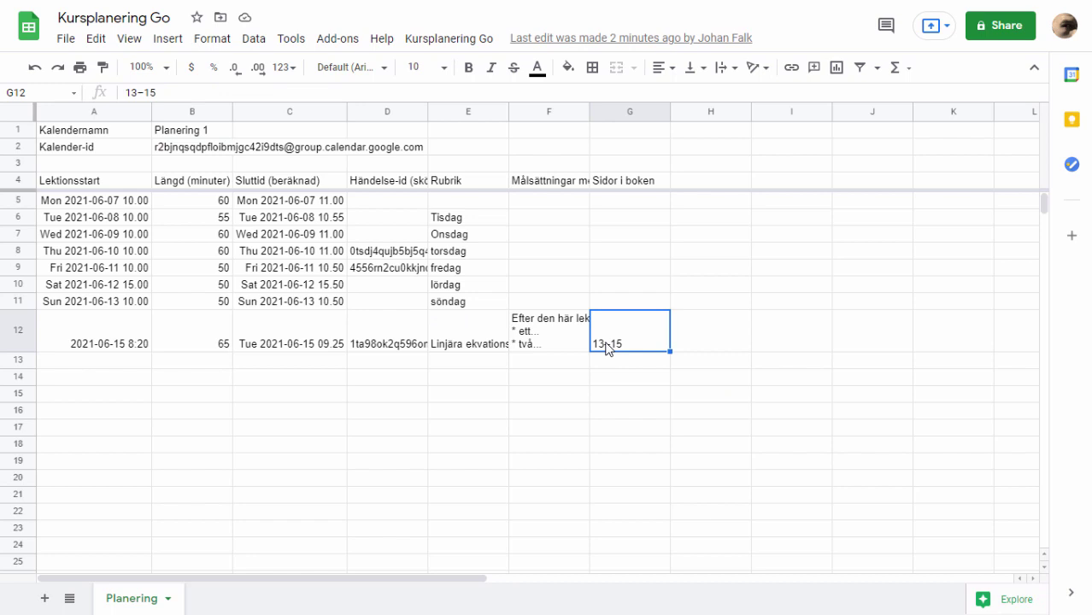
- Reopen the Om Kursplanering Go 1.0 beta information, follow its GitHub project link, and close the dialog
{"action": "left_click", "coordinate": [444, 38]}
{"action": "left_click", "coordinate": [505, 179]}
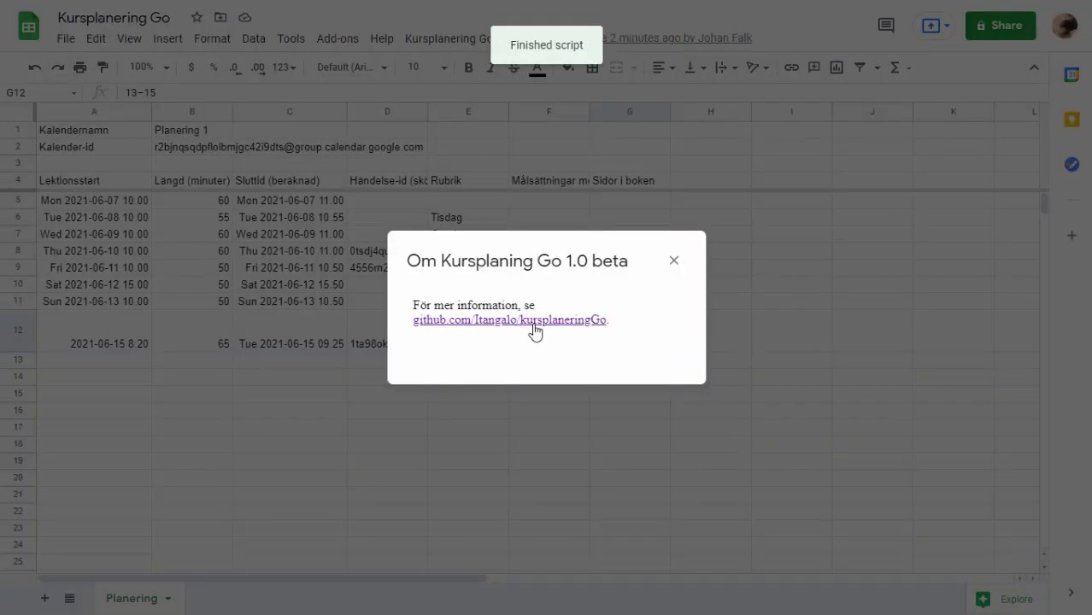
{"action": "left_click", "coordinate": [531, 323]}
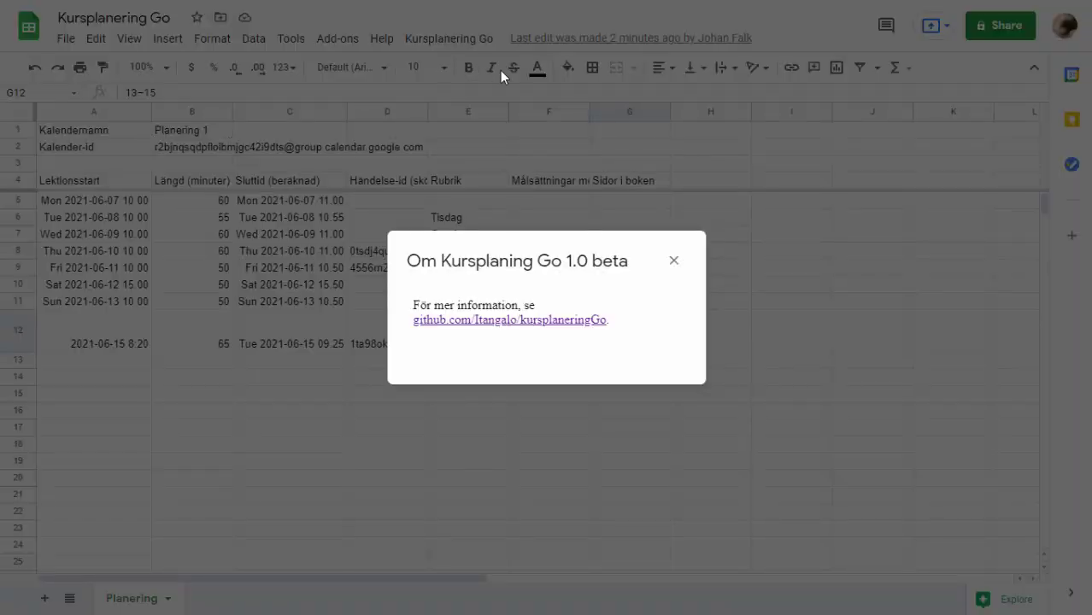
{"action": "left_click", "coordinate": [674, 262]}
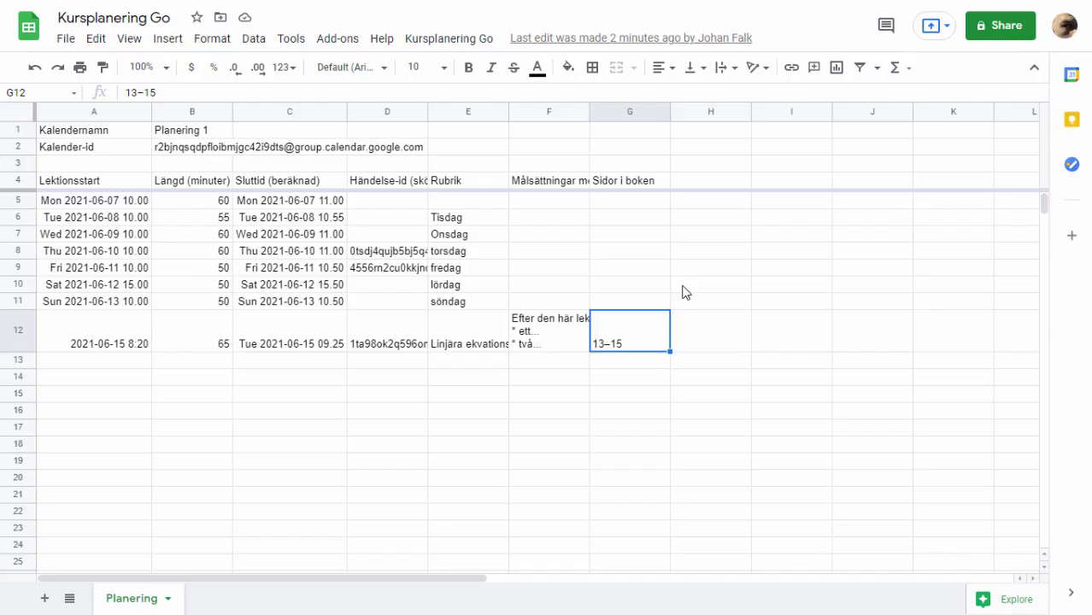